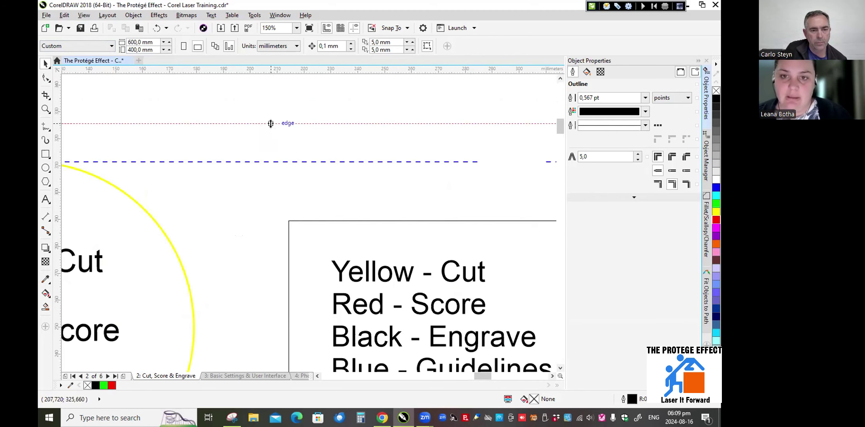
# Delete the vertical guideline and the horizontal guideline that cross between the circle artwork and the colour legend
pyautogui.click(270, 123)
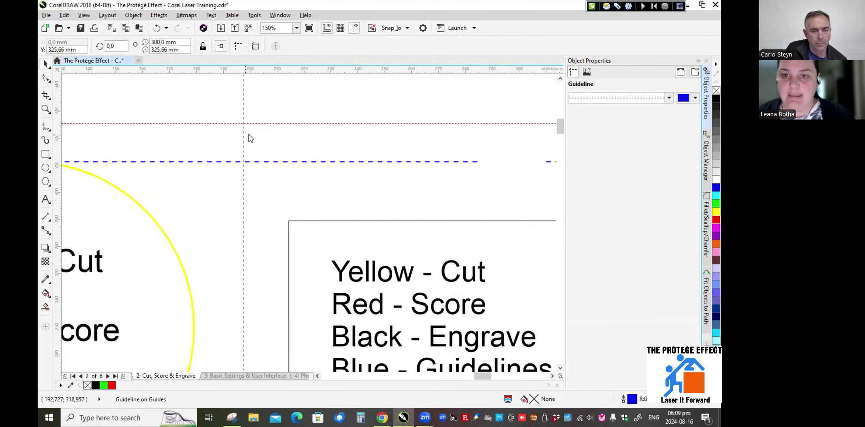
pyautogui.click(285, 142)
pyautogui.scroll(4, 241, 124)
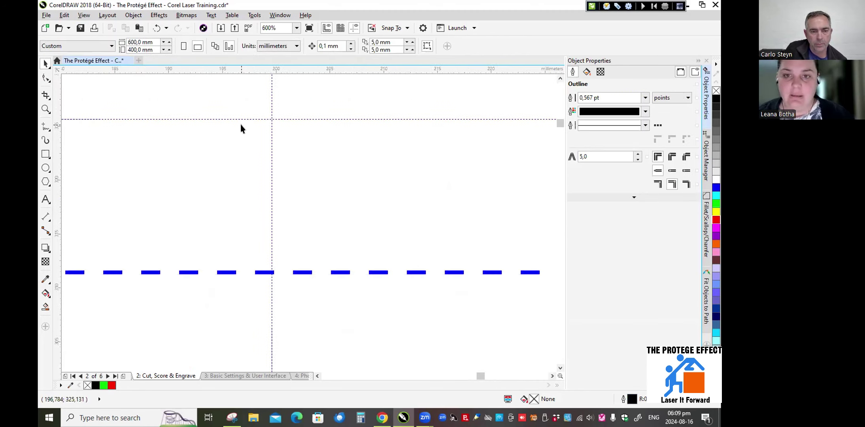
pyautogui.scroll(-4, 299, 158)
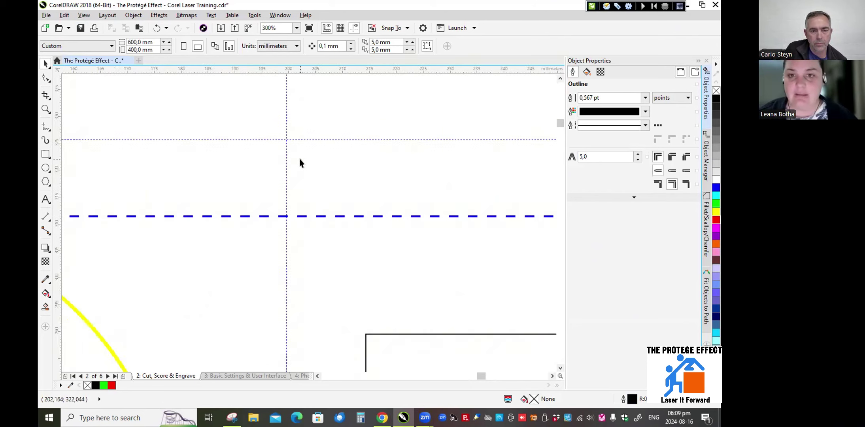
pyautogui.click(293, 131)
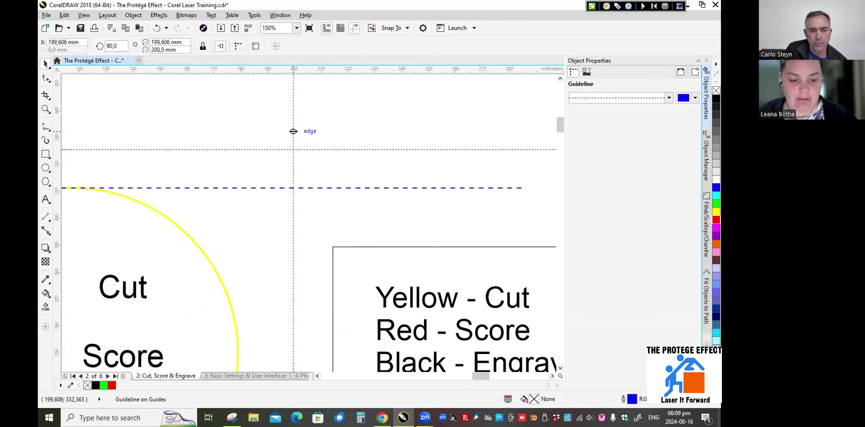
pyautogui.press('Delete')
pyautogui.click(297, 149)
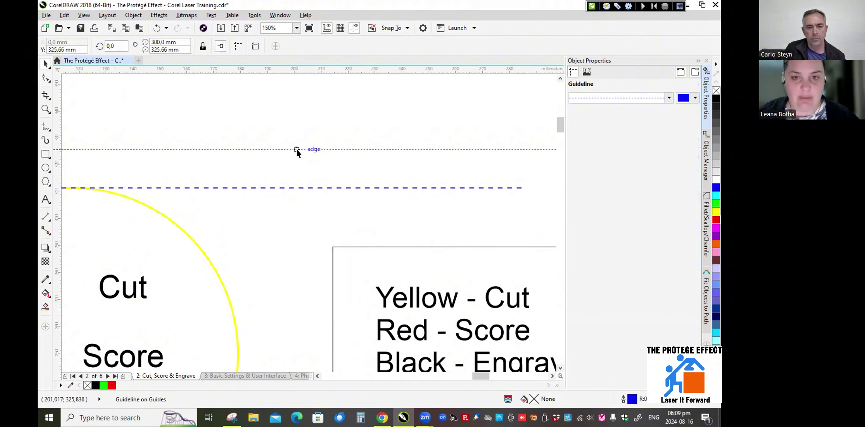
pyautogui.press('Delete')
# Draw a pentagon about 87 by 83 mm below the yellow square artwork and preview it as a cutting job
pyautogui.scroll(-3, 264, 146)
pyautogui.scroll(1, 268, 153)
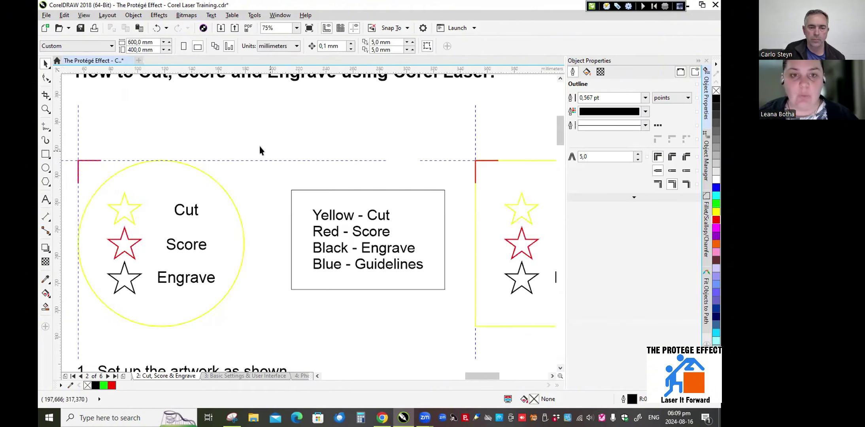
pyautogui.scroll(-1, 279, 154)
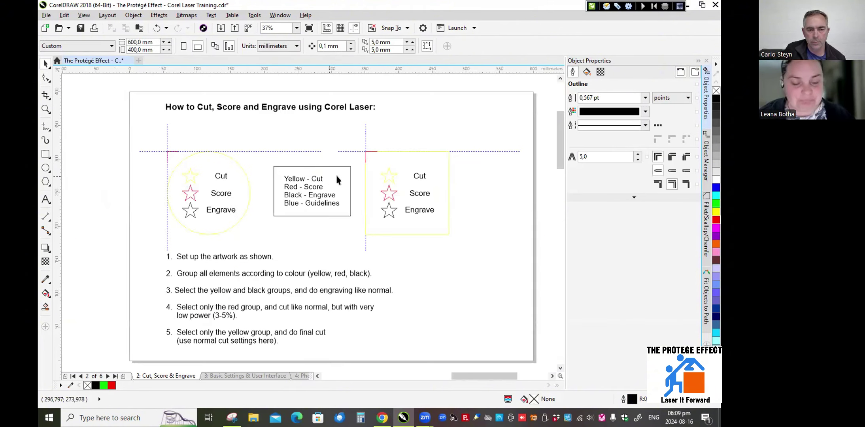
pyautogui.scroll(-1, 137, 177)
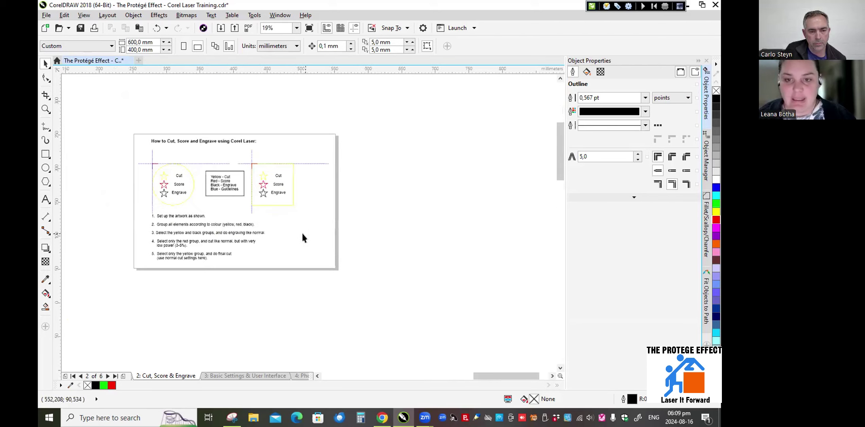
pyautogui.scroll(2, 302, 237)
pyautogui.click(46, 182)
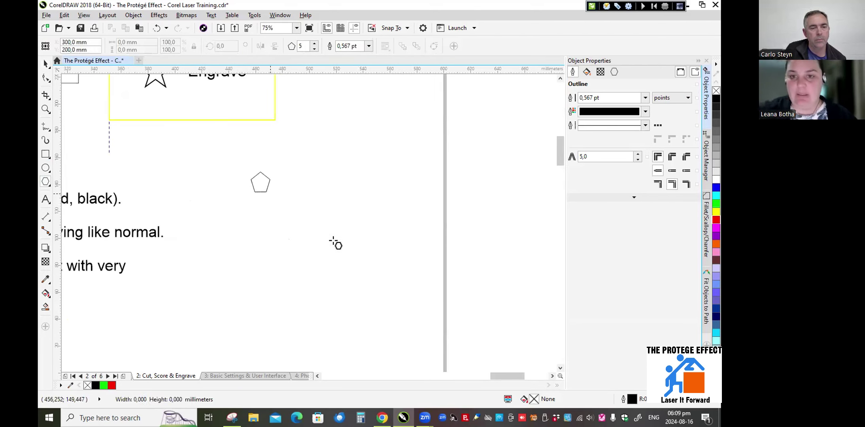
pyautogui.moveTo(333, 242); pyautogui.dragTo(374, 286)
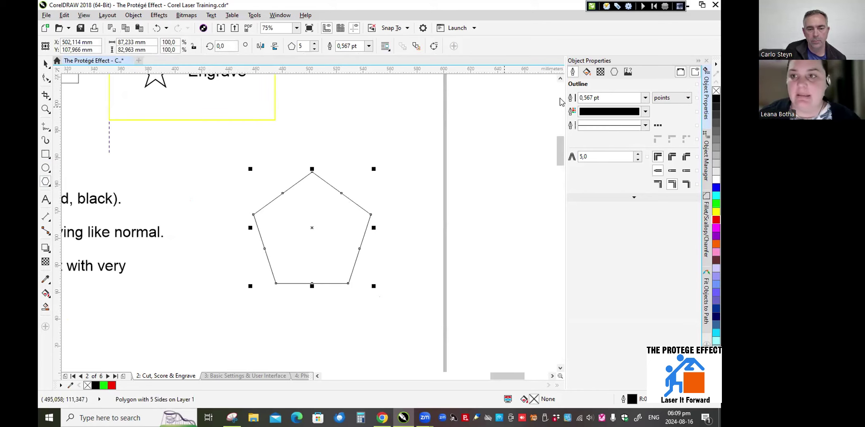
pyautogui.click(45, 64)
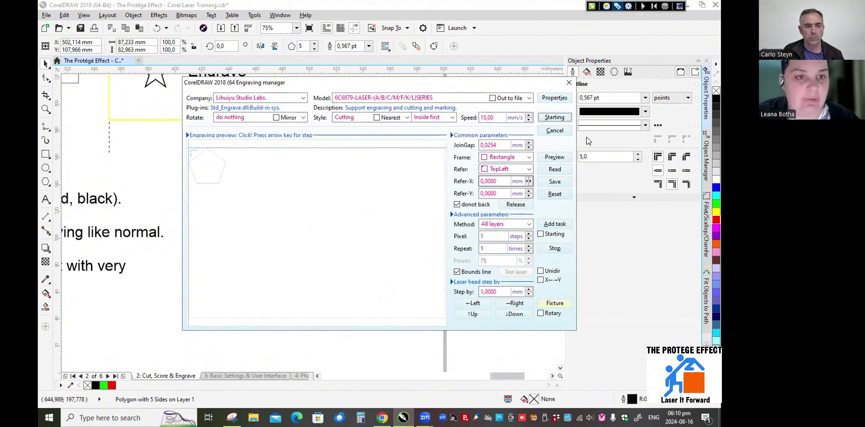
pyautogui.click(556, 132)
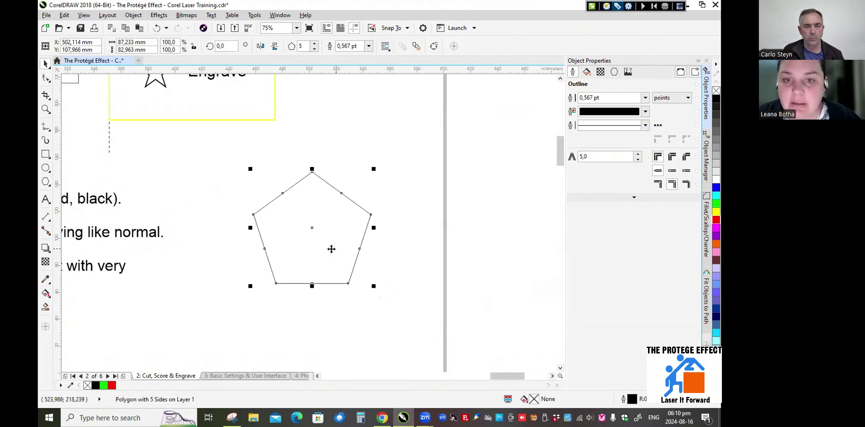
# Set the pentagon's outline width to 8.0 pt and preview it as an engraving job
pyautogui.click(368, 46)
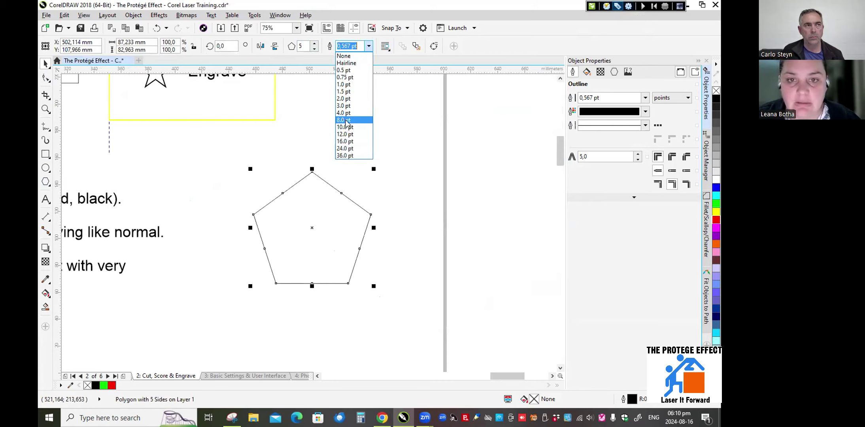
pyautogui.click(346, 121)
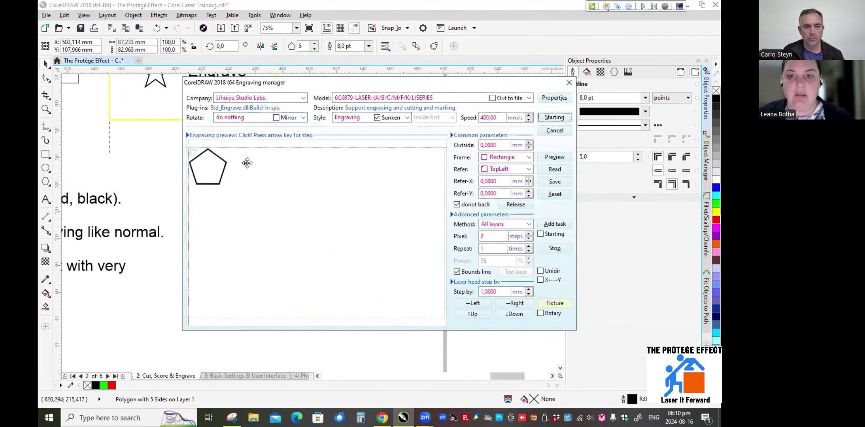
pyautogui.click(555, 130)
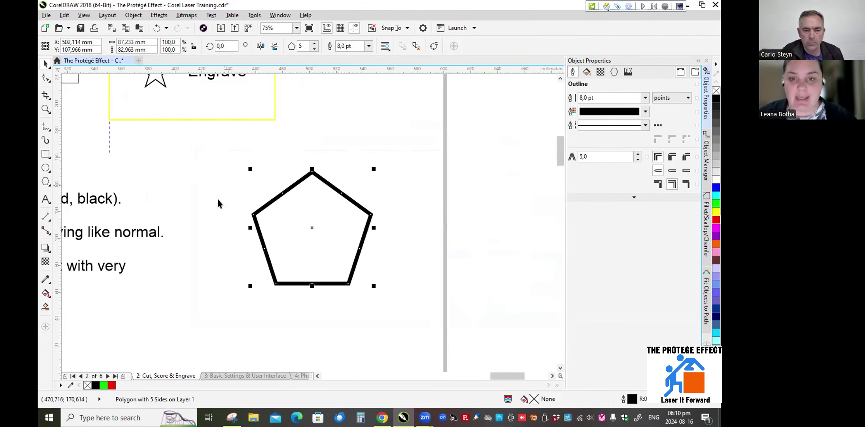
# Add the word "Text" inside the pentagon, enlarge it to about 101 pt and centre it in the shape
pyautogui.click(46, 199)
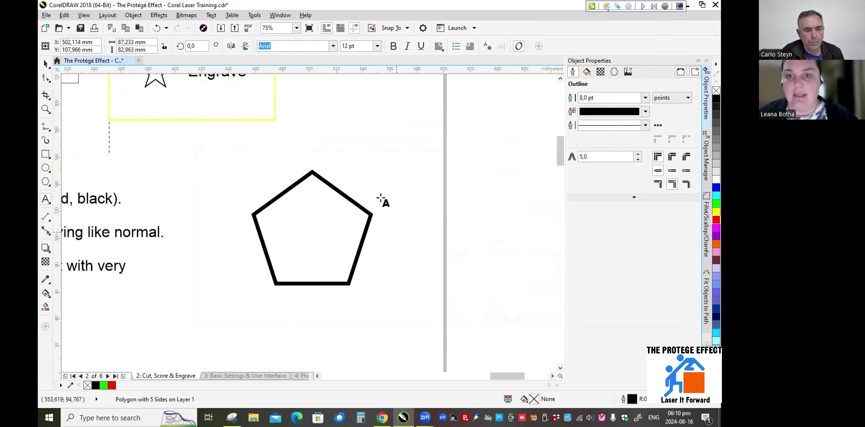
pyautogui.click(288, 226)
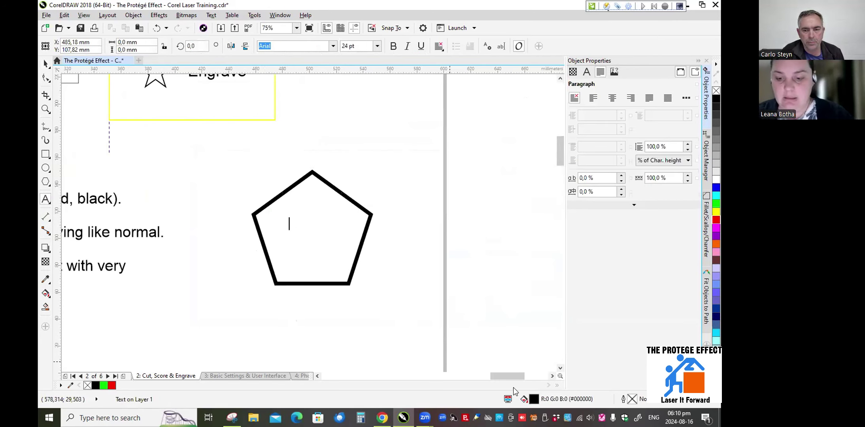
pyautogui.write('Ted')
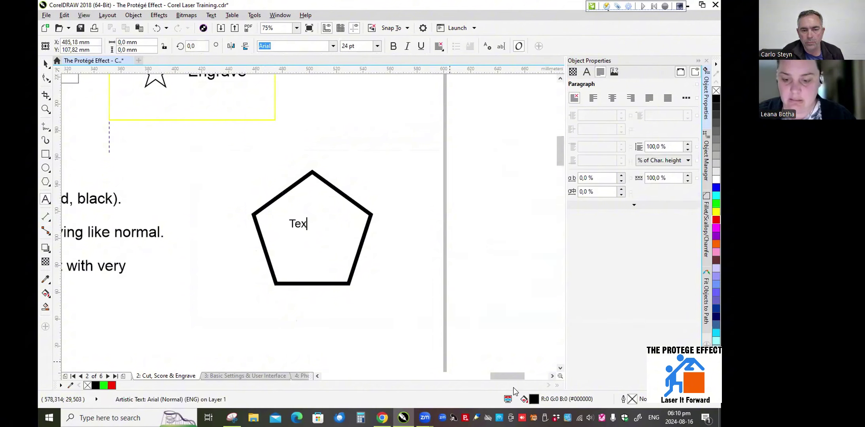
pyautogui.click(45, 64)
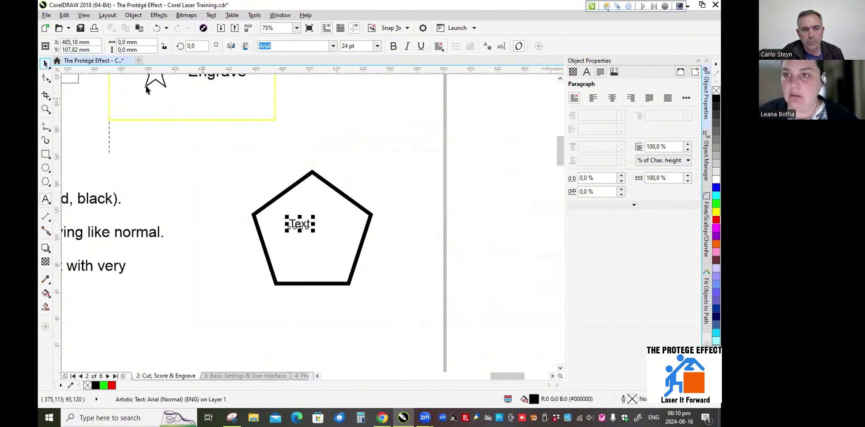
pyautogui.moveTo(312, 233); pyautogui.dragTo(363, 280)
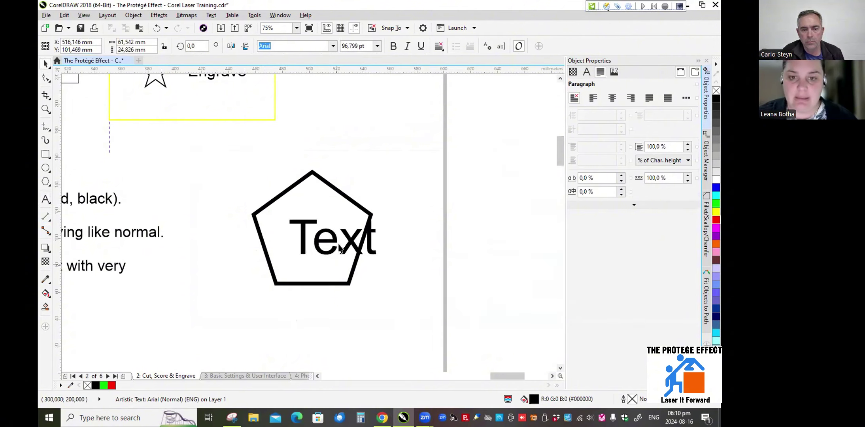
pyautogui.moveTo(379, 162); pyautogui.dragTo(309, 235)
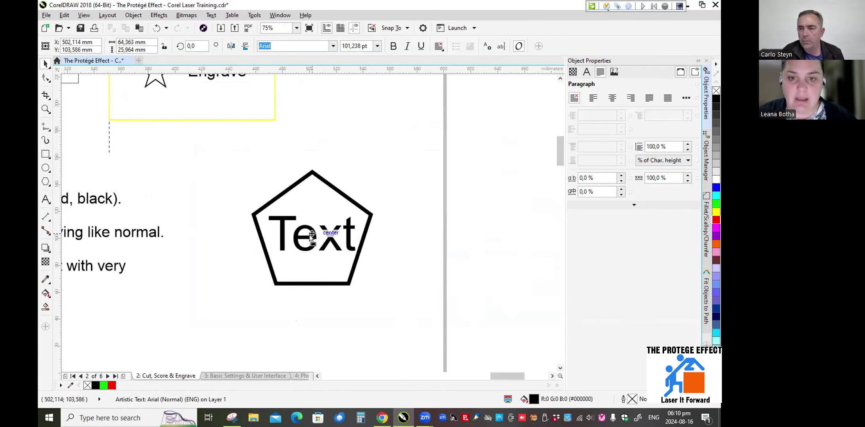
# Select the pentagon together with its text and preview both as an engraving job
pyautogui.moveTo(403, 161); pyautogui.dragTo(228, 305)
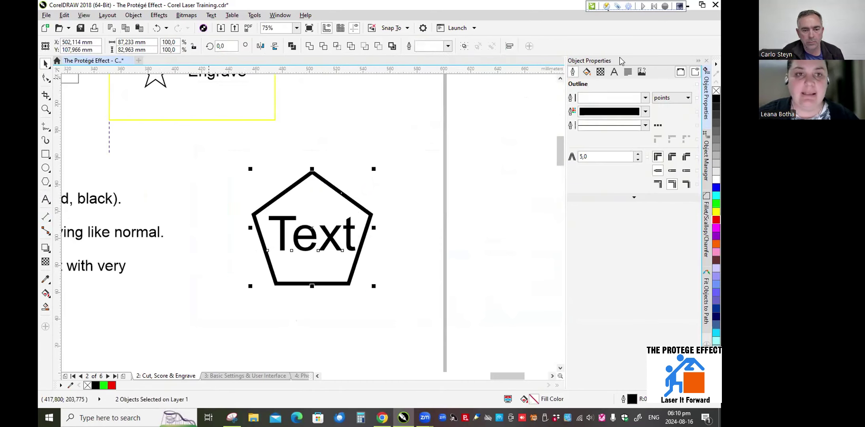
pyautogui.click(605, 6)
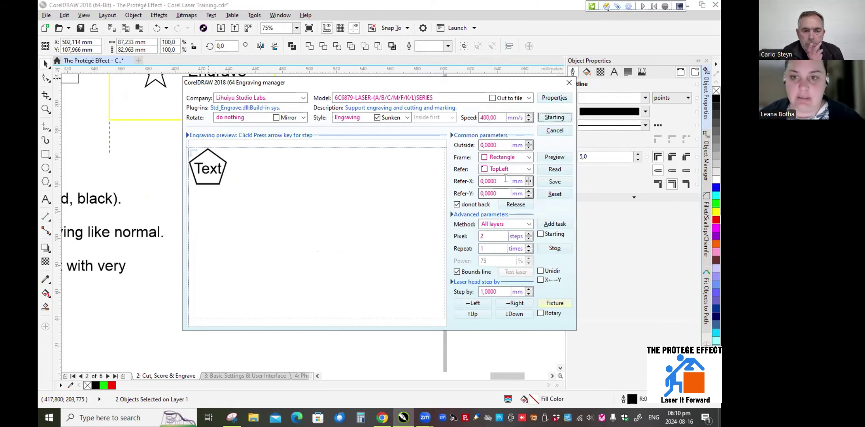
pyautogui.click(555, 132)
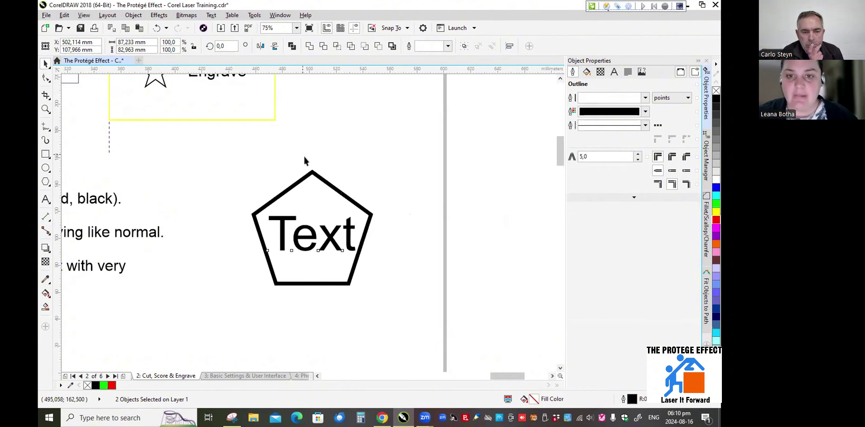
pyautogui.click(304, 157)
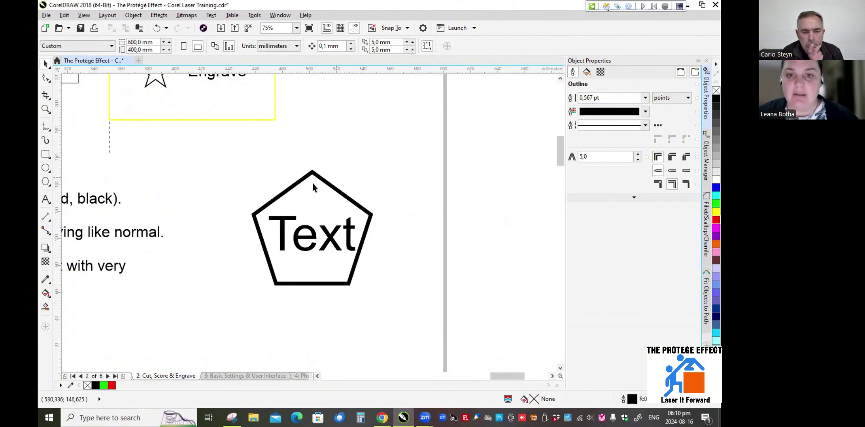
# Change the pentagon's outline colour to red and preview it with the text as an engraving job
pyautogui.click(288, 194)
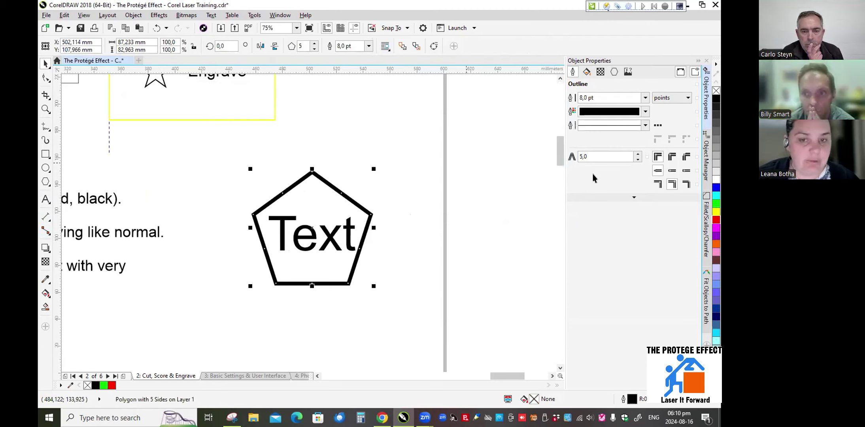
pyautogui.rightClick(716, 220)
pyautogui.moveTo(227, 145); pyautogui.dragTo(410, 302)
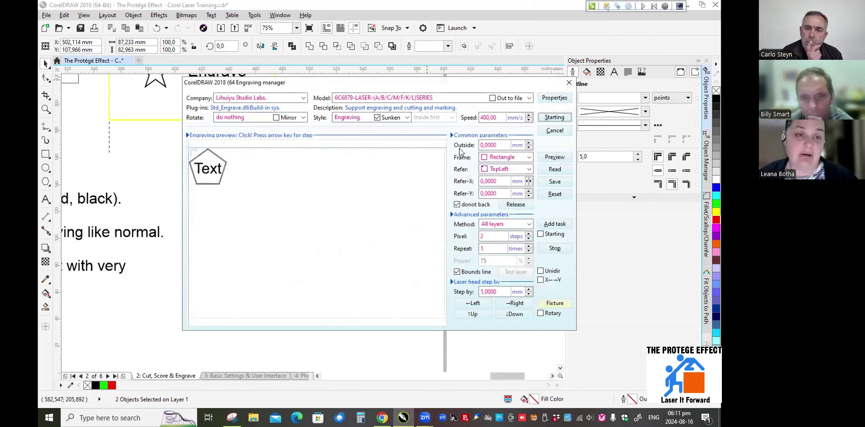
pyautogui.click(554, 131)
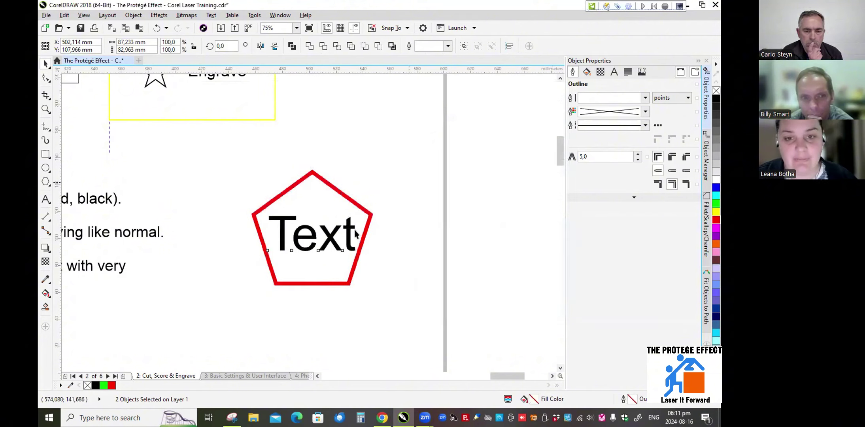
# Remove the pentagon's outline and preview the pentagon and text as an engraving job
pyautogui.click(356, 211)
pyautogui.click(355, 202)
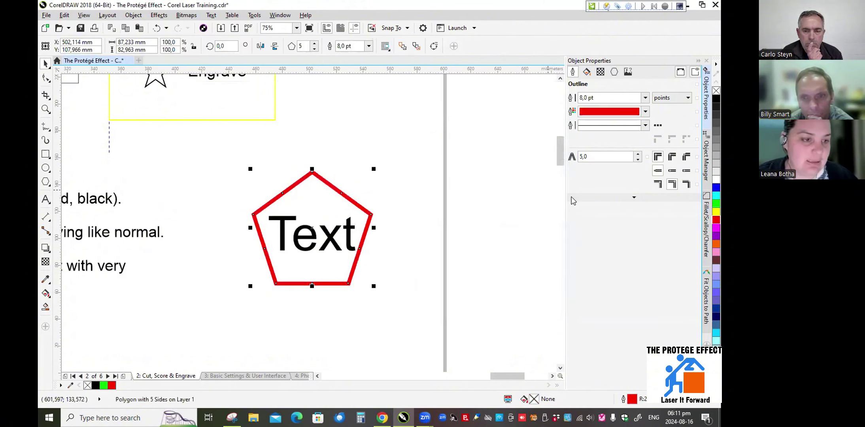
pyautogui.rightClick(716, 90)
pyautogui.moveTo(193, 141); pyautogui.dragTo(431, 317)
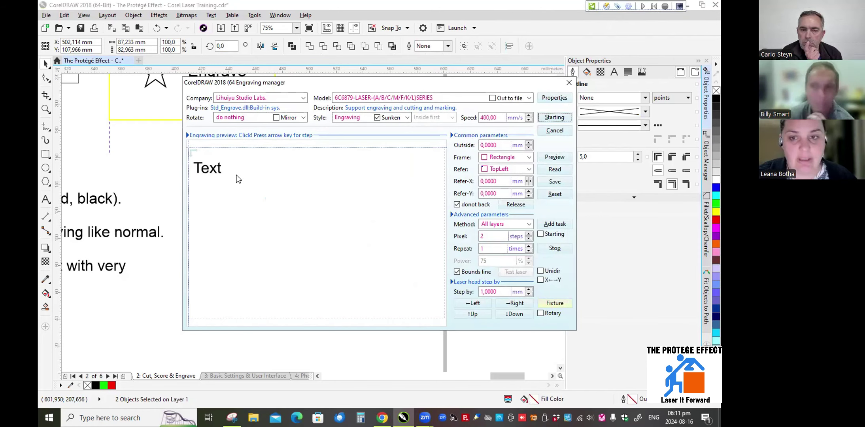
pyautogui.click(555, 130)
# Give the pentagon a yellow outline 8.0 pt wide and preview it with the text as an engraving job
pyautogui.click(349, 213)
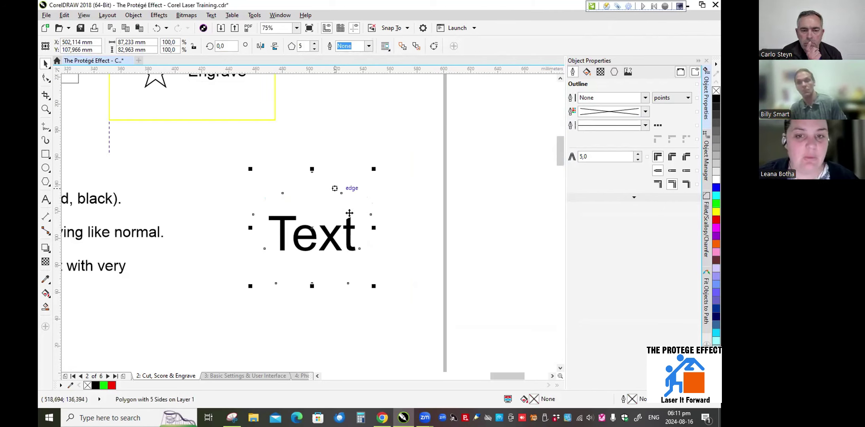
pyautogui.rightClick(716, 211)
pyautogui.click(369, 46)
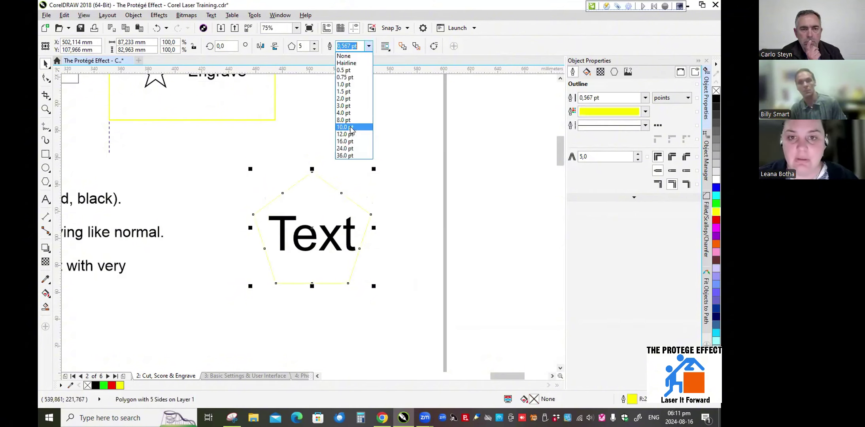
pyautogui.click(345, 120)
pyautogui.click(217, 146)
pyautogui.moveTo(219, 149); pyautogui.dragTo(409, 318)
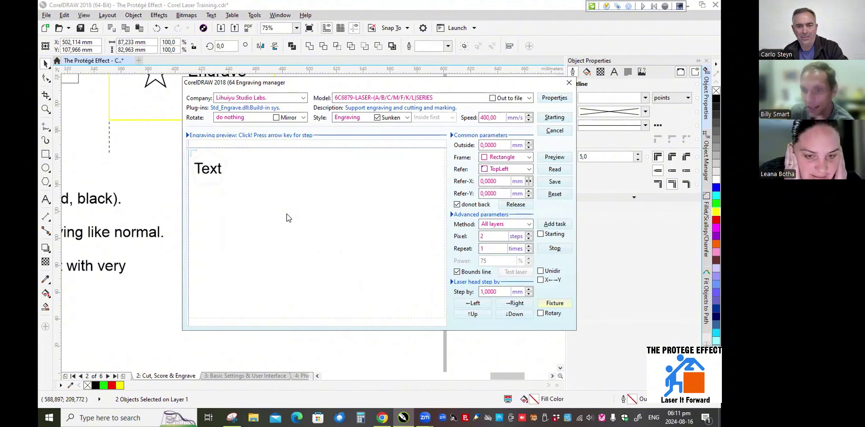
pyautogui.click(565, 131)
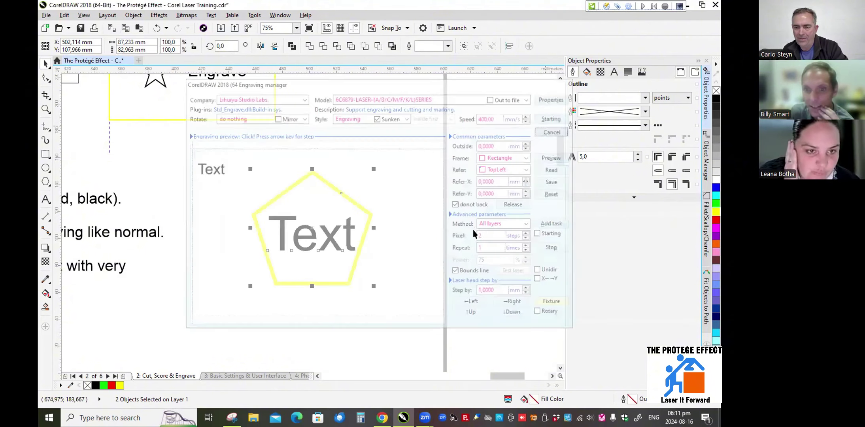
pyautogui.click(478, 223)
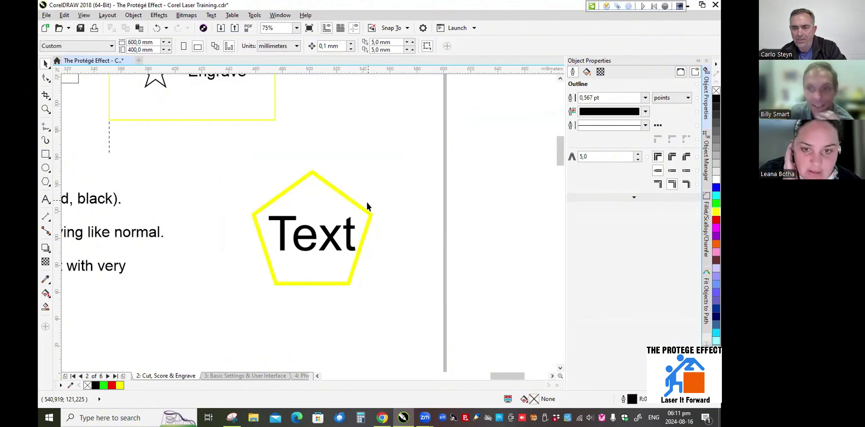
# Select the pentagon together with its text, fill both with yellow (#FFFF00) and preview them as an engraving job
pyautogui.click(366, 215)
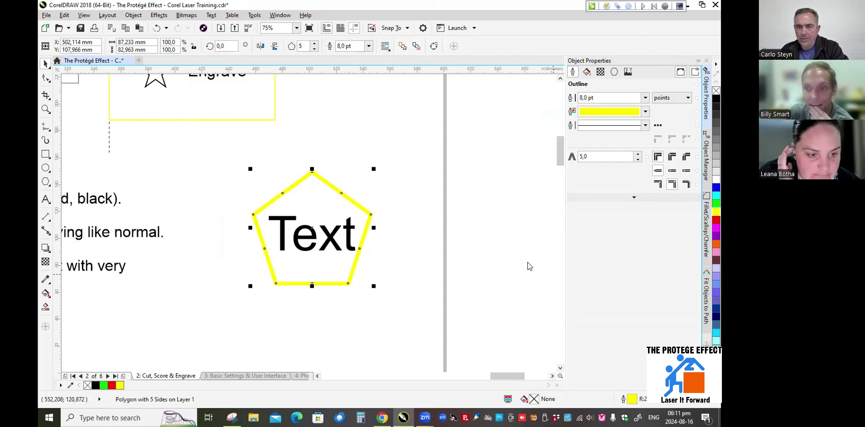
pyautogui.moveTo(210, 143); pyautogui.dragTo(438, 296)
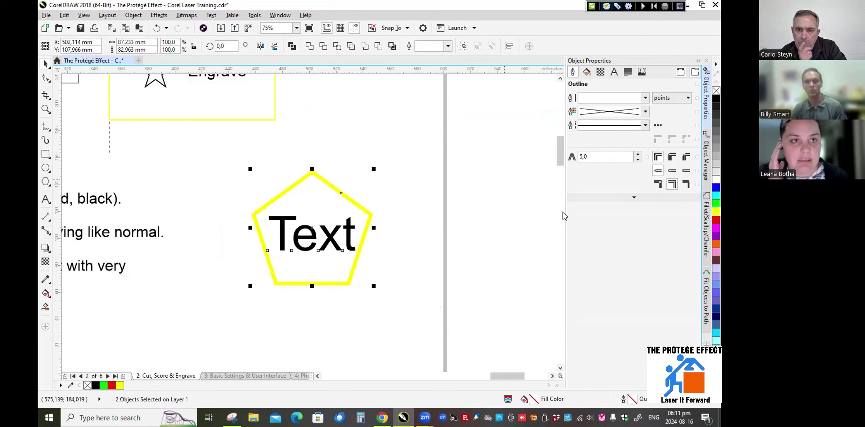
pyautogui.click(616, 8)
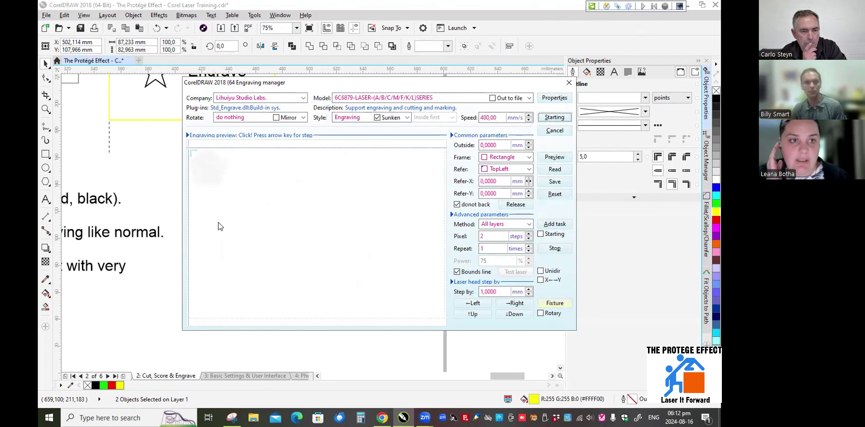
pyautogui.click(557, 131)
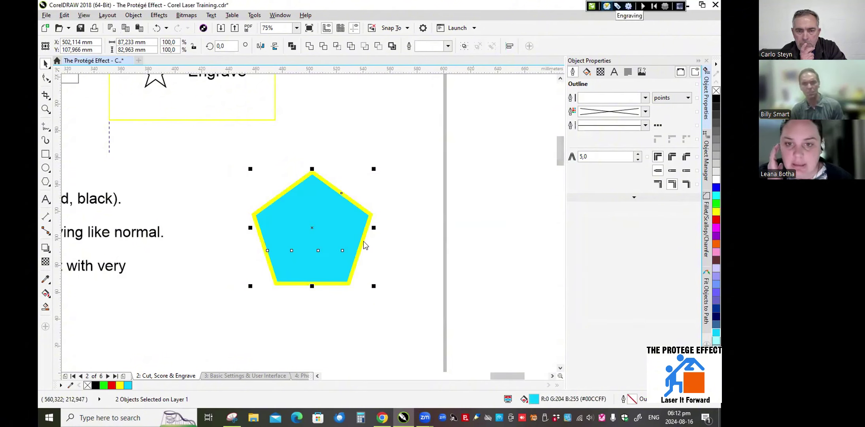
# Preview the pentagon and text as an engraving job with a #00CCFF blue fill and with a light cyan #99FFFF fill
pyautogui.click(617, 6)
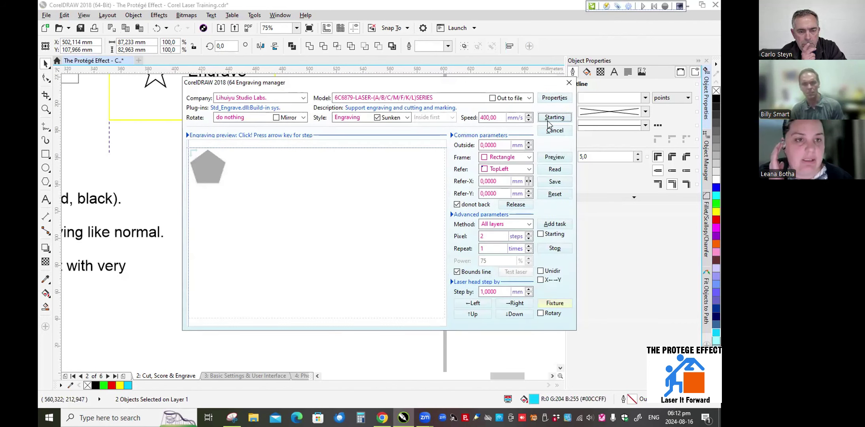
pyautogui.click(551, 132)
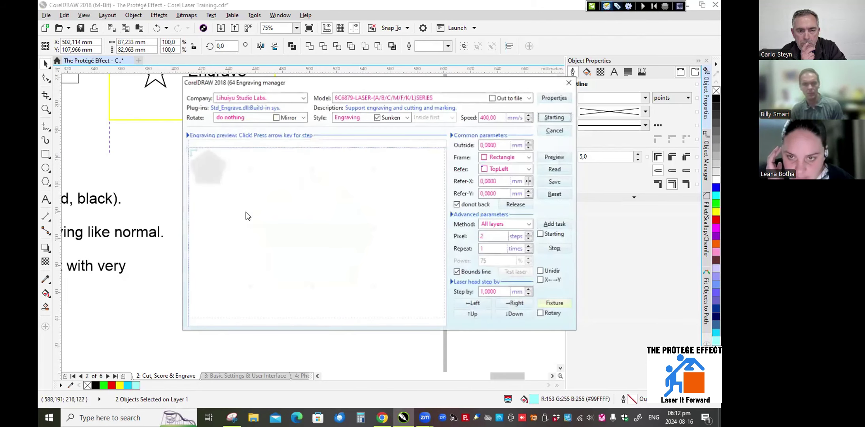
pyautogui.click(555, 131)
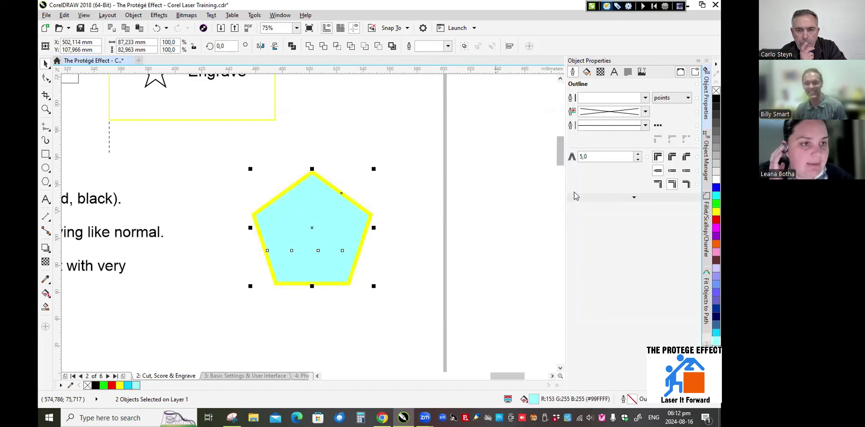
# Remove the fill from the pentagon, fill the text with black and select both objects together
pyautogui.click(213, 151)
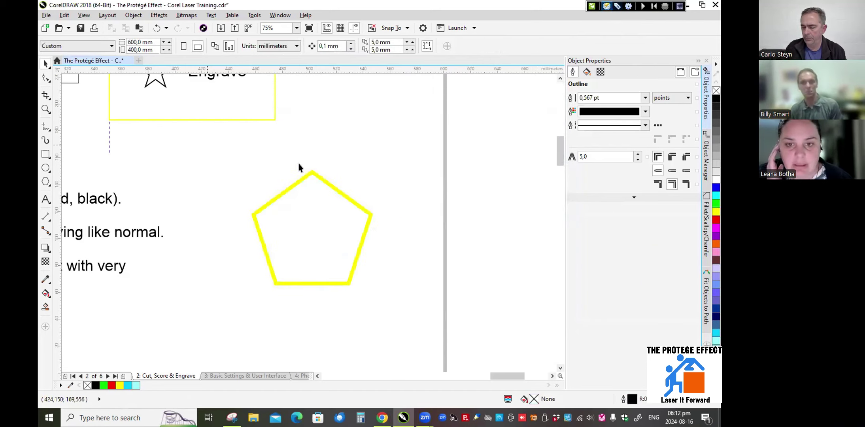
pyautogui.click(305, 240)
pyautogui.click(312, 233)
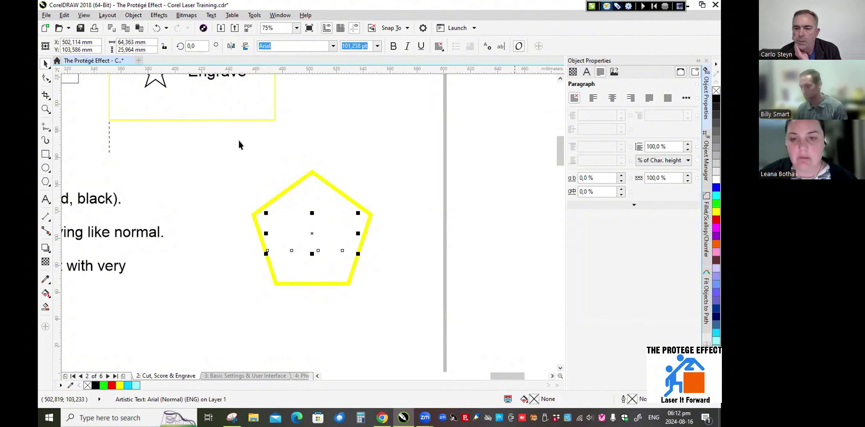
pyautogui.moveTo(238, 140); pyautogui.dragTo(419, 302)
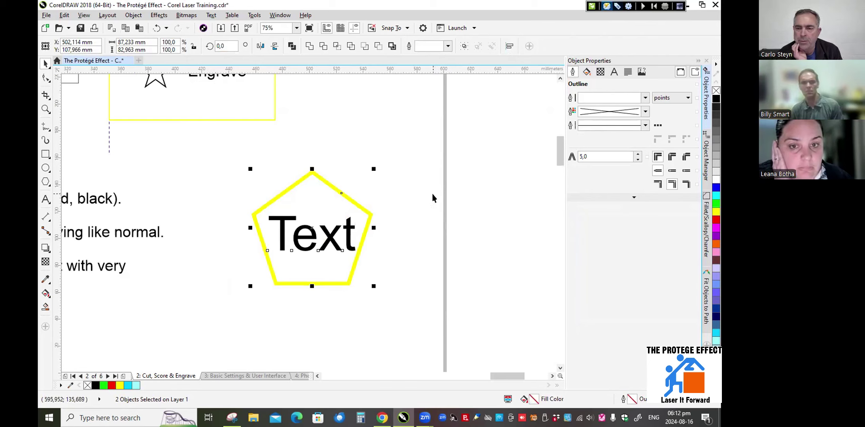
# Fill only the pentagon with red and preview it together with the text as an engraving job
pyautogui.click(350, 205)
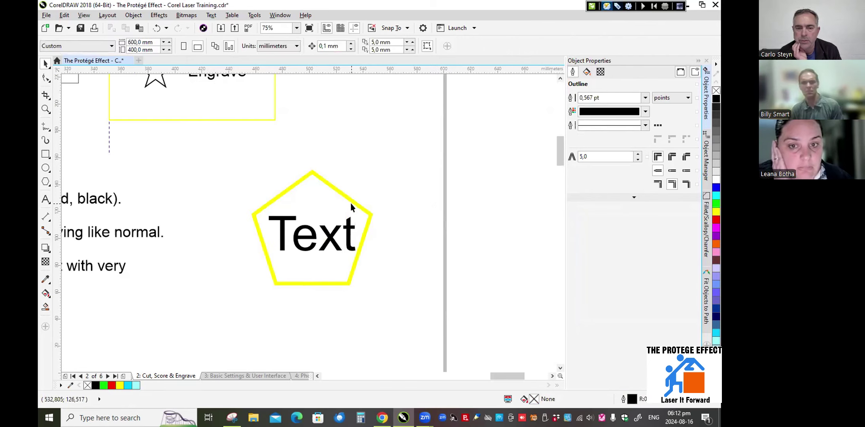
pyautogui.click(342, 194)
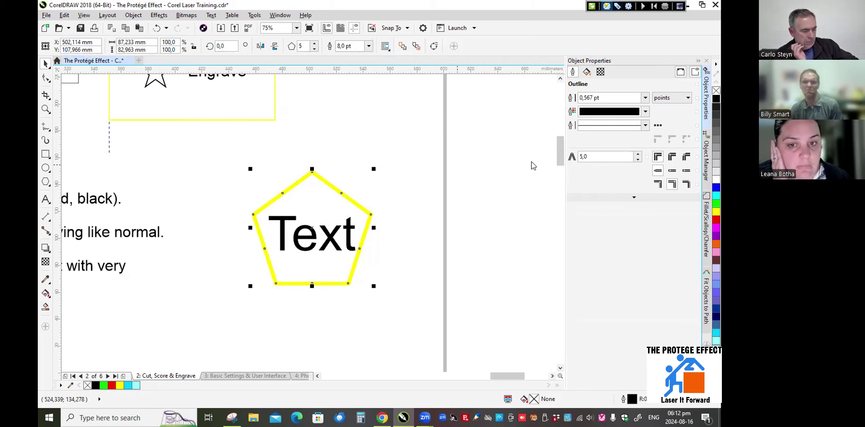
pyautogui.click(717, 221)
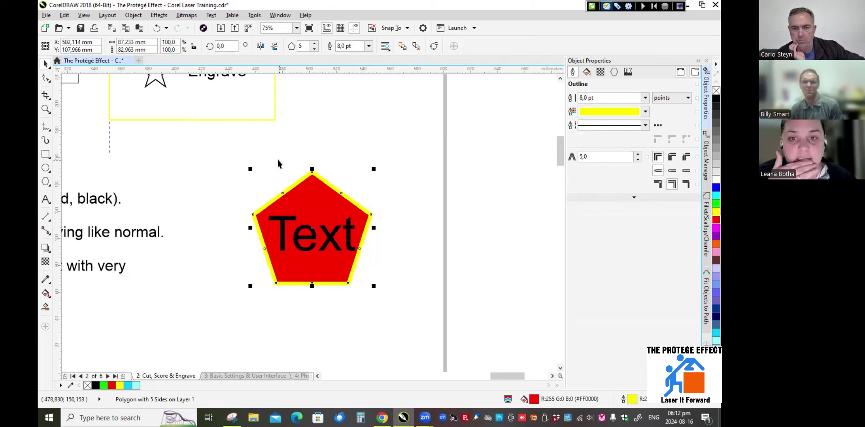
pyautogui.moveTo(224, 149); pyautogui.dragTo(386, 291)
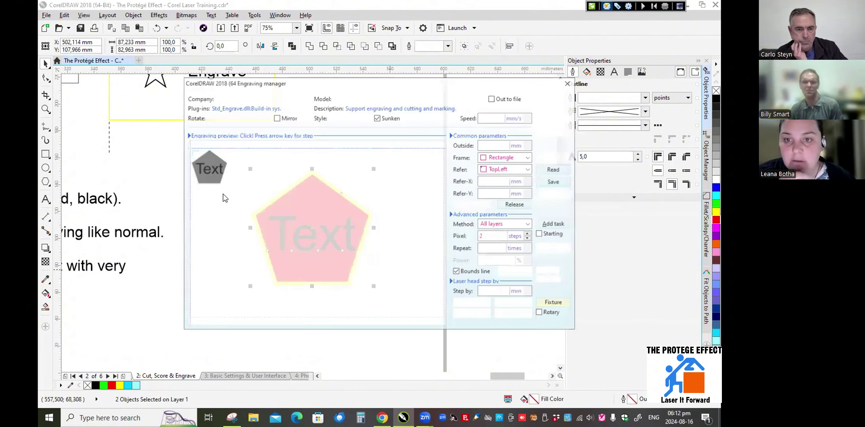
pyautogui.click(550, 132)
# Apply a uniform transparency of 50 to the red pentagon and select it together with the text
pyautogui.click(310, 199)
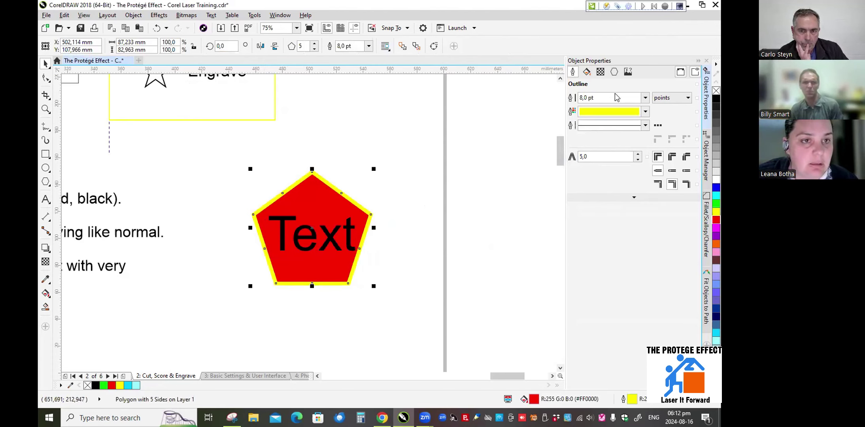
pyautogui.click(600, 72)
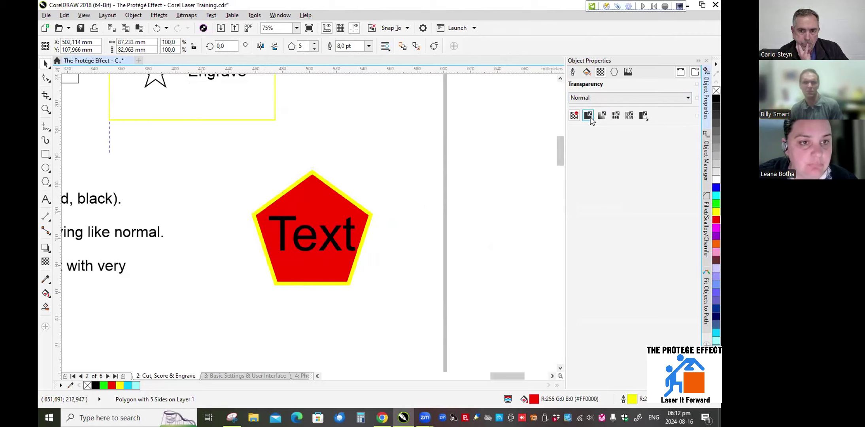
pyautogui.click(589, 116)
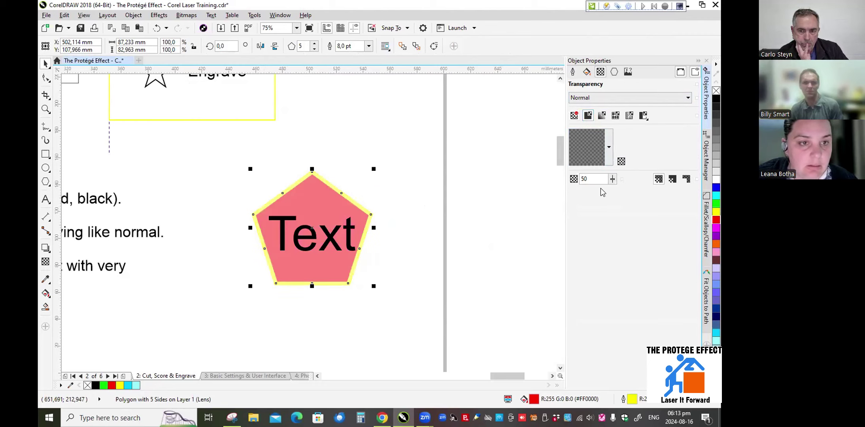
pyautogui.click(405, 211)
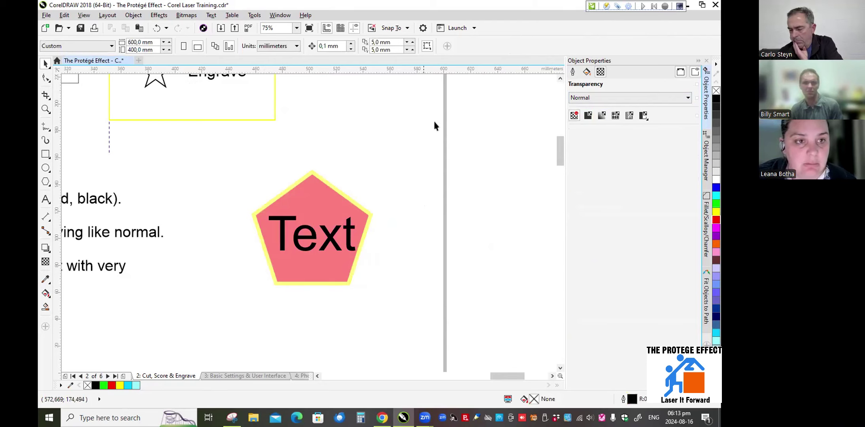
pyautogui.moveTo(401, 303); pyautogui.dragTo(235, 156)
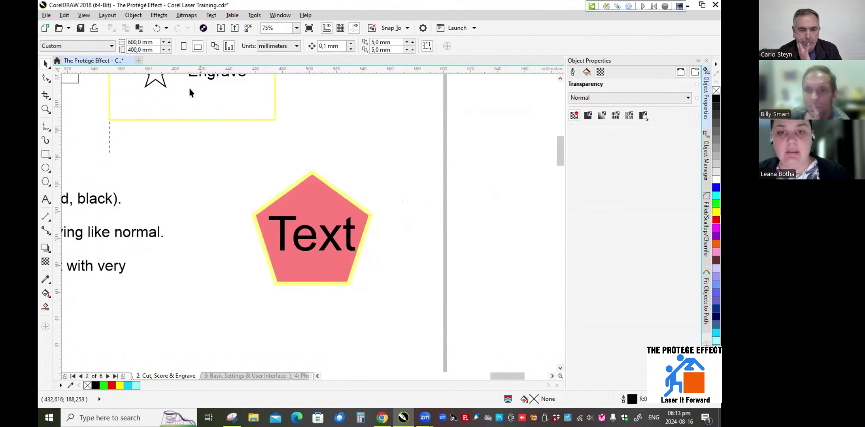
# Undo the pentagon's transparency and remove its red fill, keeping the yellow outline
pyautogui.hotkey('ctrl', 'z')
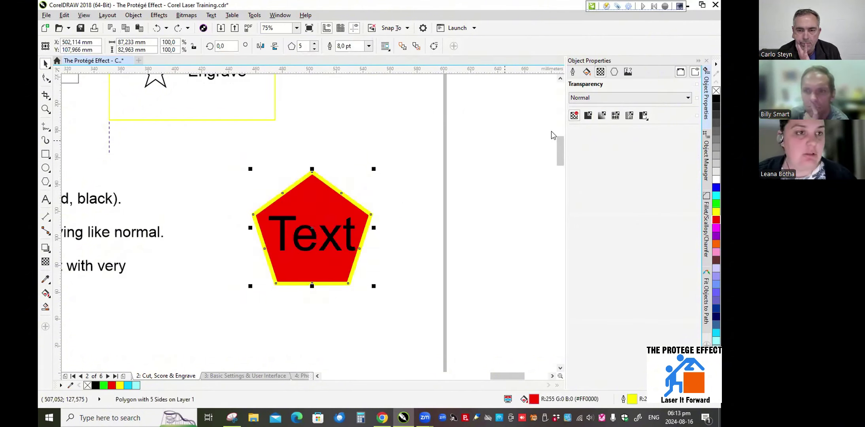
pyautogui.click(716, 90)
pyautogui.click(342, 192)
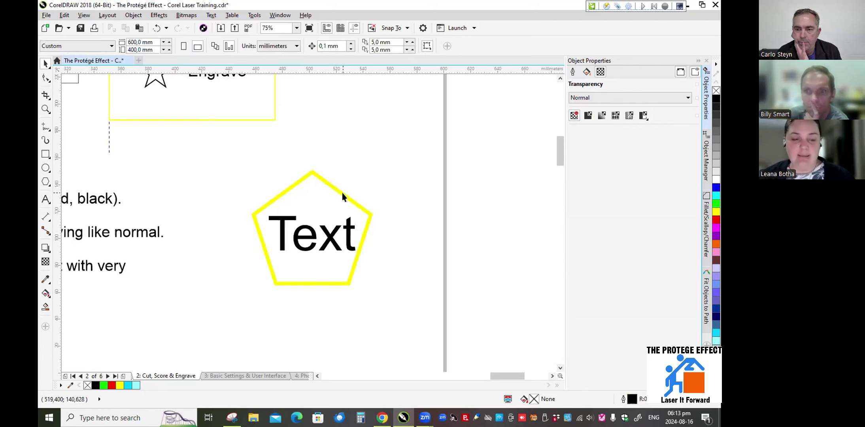
# Select the whole square Cut, Score and Engrave artwork and preview it as an engraving job
pyautogui.scroll(-2, 341, 198)
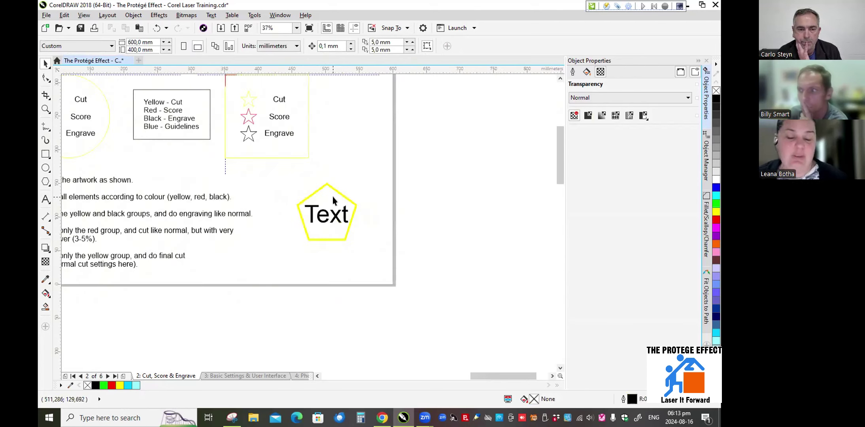
pyautogui.scroll(-1, 290, 198)
pyautogui.scroll(1, 291, 193)
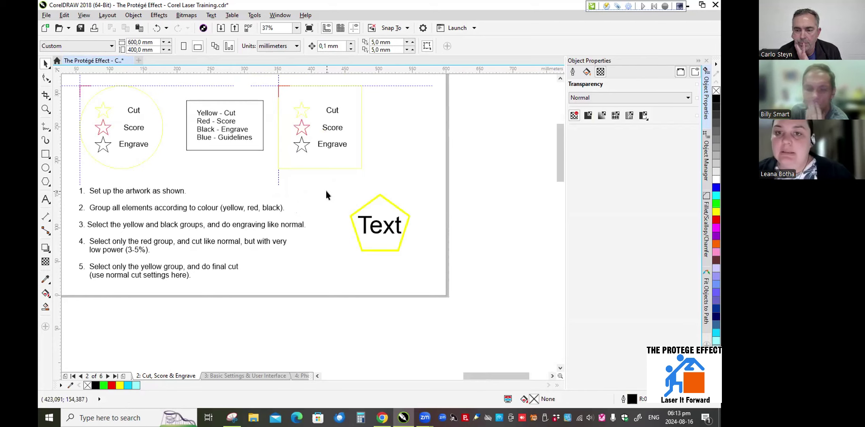
pyautogui.scroll(-2, 220, 168)
pyautogui.scroll(2, 172, 144)
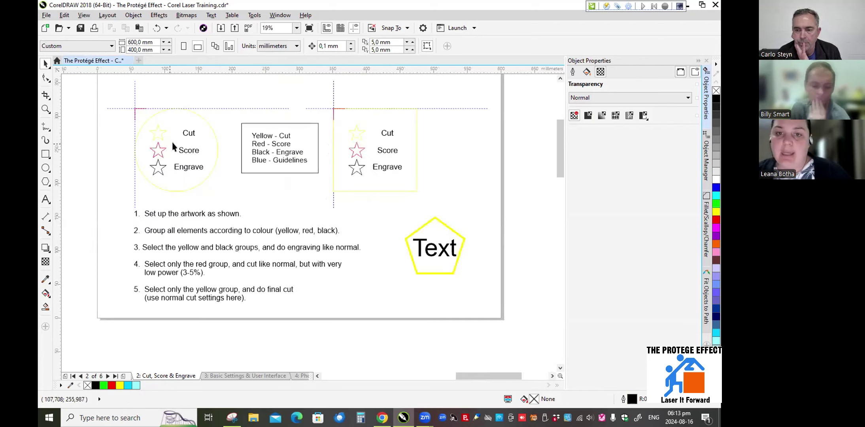
pyautogui.scroll(2, 436, 128)
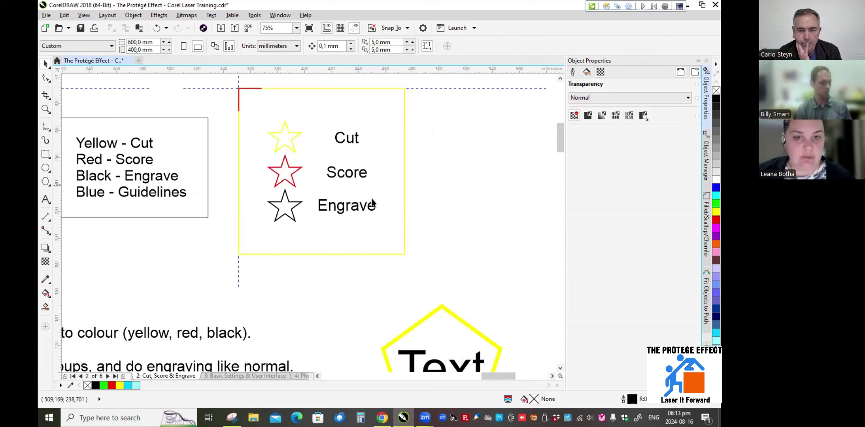
pyautogui.scroll(1, 557, 139)
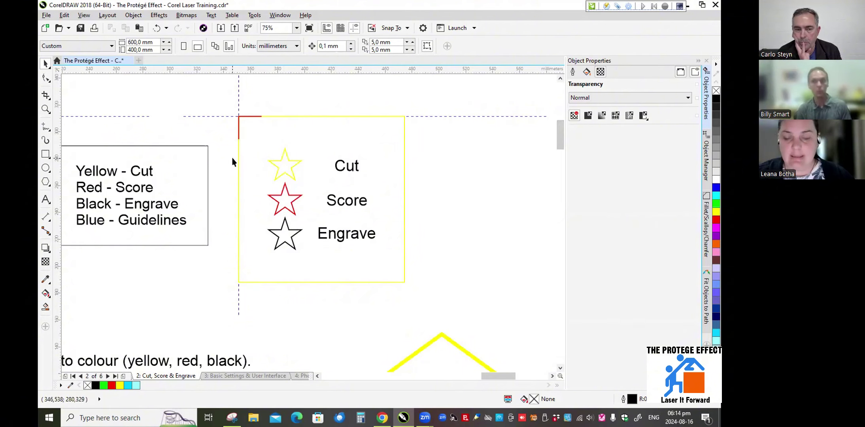
pyautogui.moveTo(217, 104); pyautogui.dragTo(424, 312)
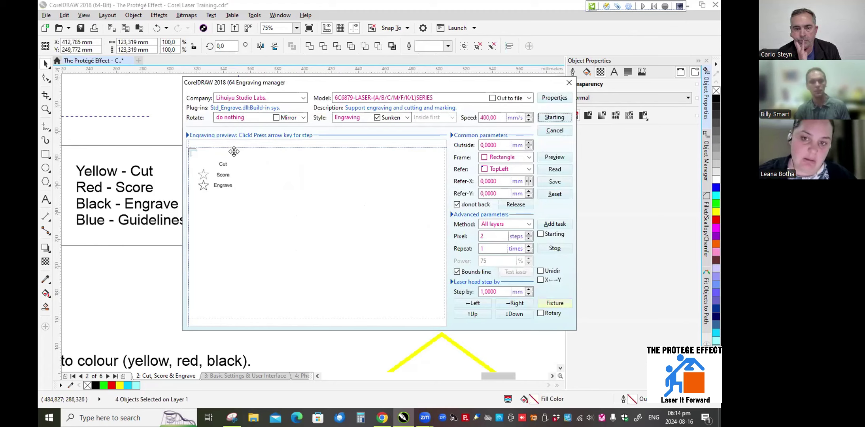
pyautogui.click(561, 129)
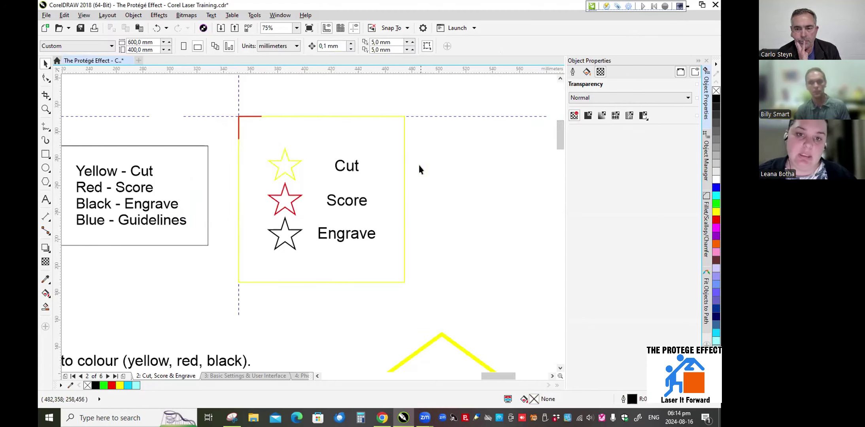
# Select only the yellow square outline of that artwork and preview it as a cutting job
pyautogui.click(381, 169)
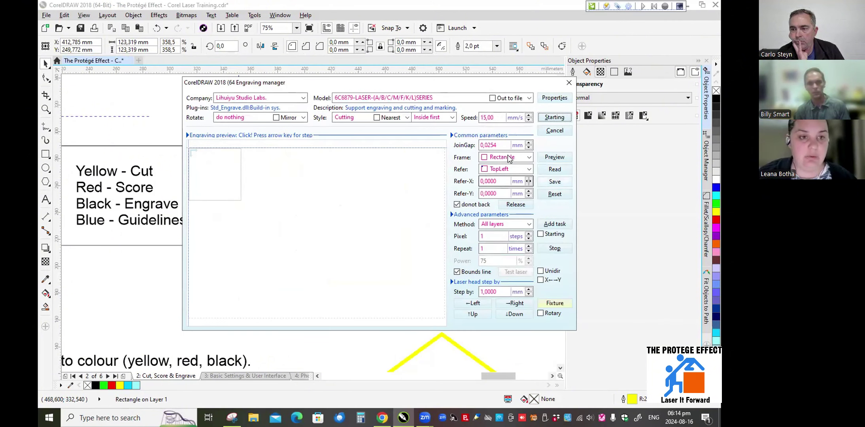
pyautogui.click(554, 131)
pyautogui.scroll(-1, 450, 190)
pyautogui.click(449, 190)
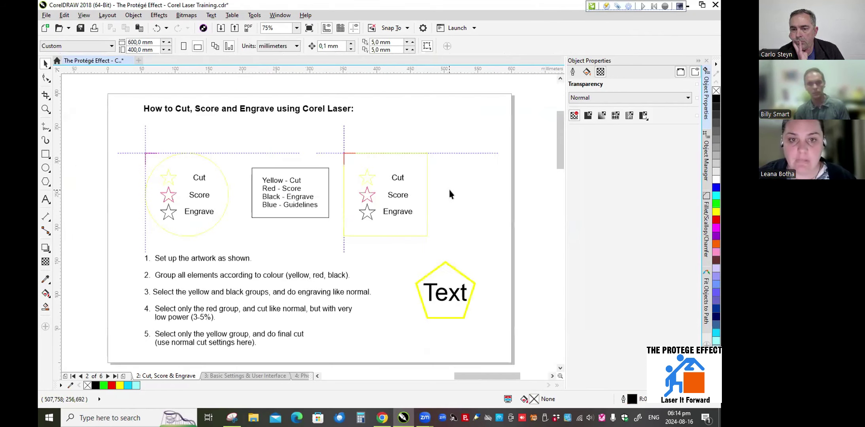
# Select only the black text inside the yellow pentagon and preview it as an engraving job
pyautogui.scroll(1, 153, 206)
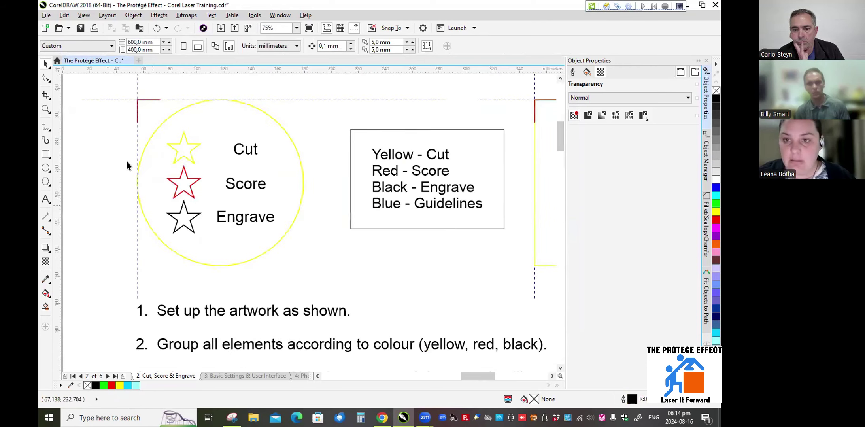
pyautogui.hscroll(-1, 483, 377)
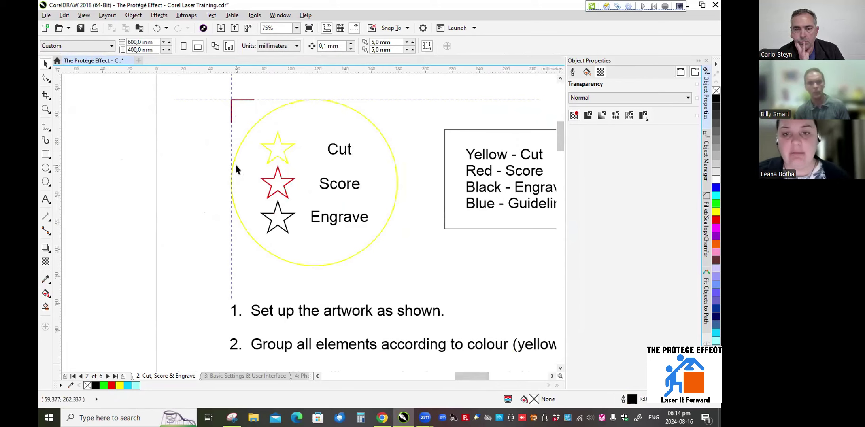
pyautogui.scroll(-1, 195, 177)
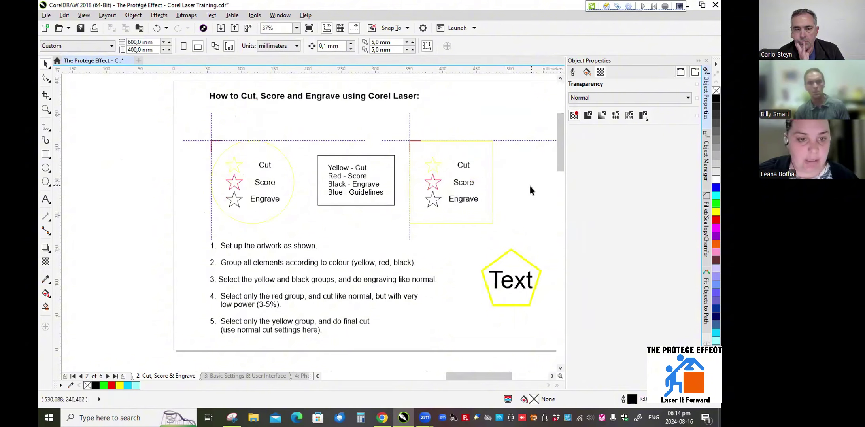
pyautogui.scroll(-1, 430, 285)
pyautogui.scroll(2, 375, 227)
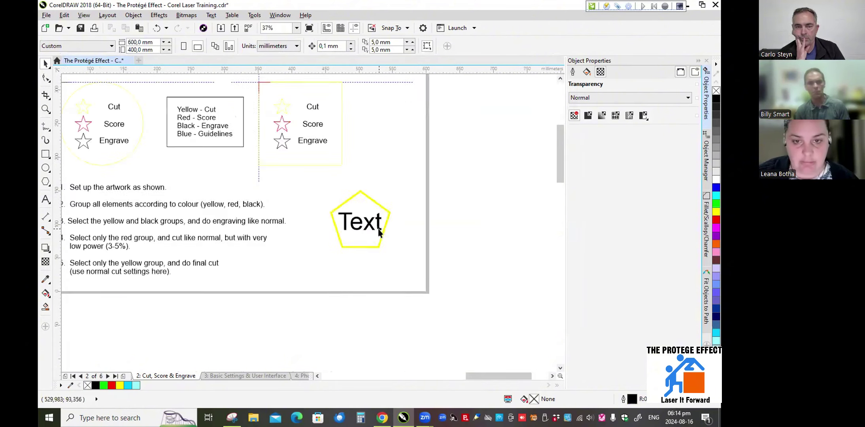
pyautogui.scroll(1, 363, 220)
pyautogui.click(357, 217)
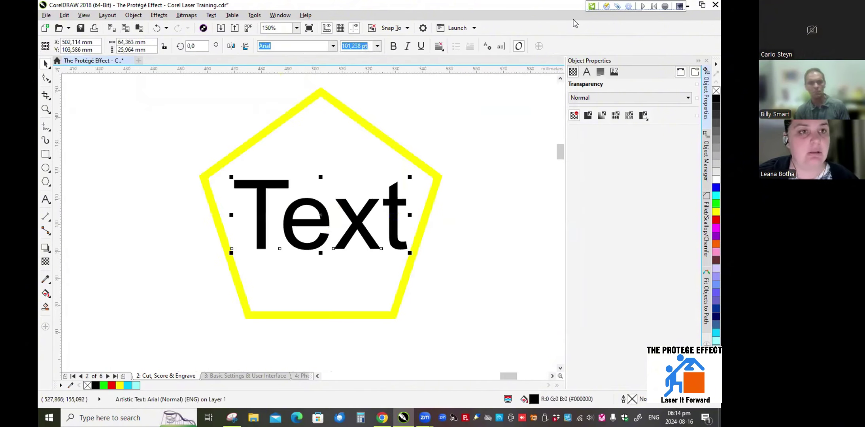
pyautogui.click(608, 7)
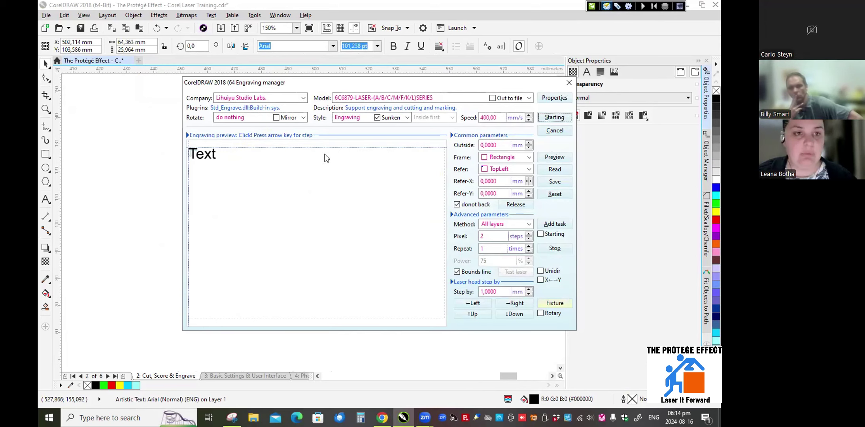
pyautogui.click(554, 131)
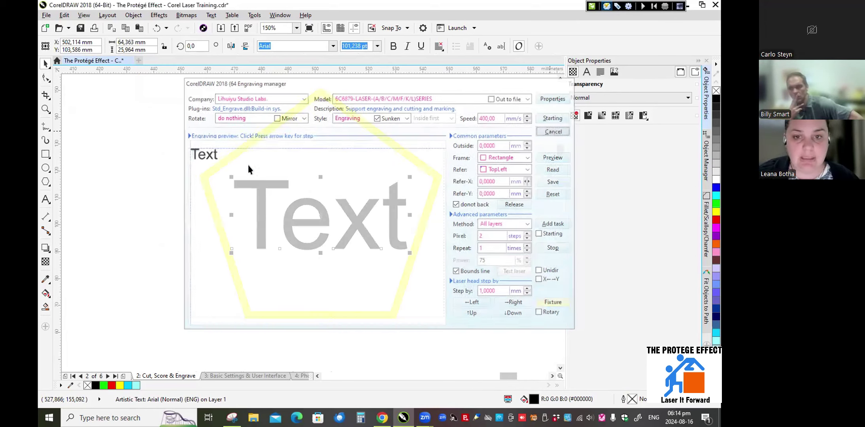
# Select the yellow pentagon together with its filled text and preview both as an engraving job
pyautogui.click(205, 131)
pyautogui.scroll(-2, 183, 128)
pyautogui.moveTo(162, 106); pyautogui.dragTo(352, 256)
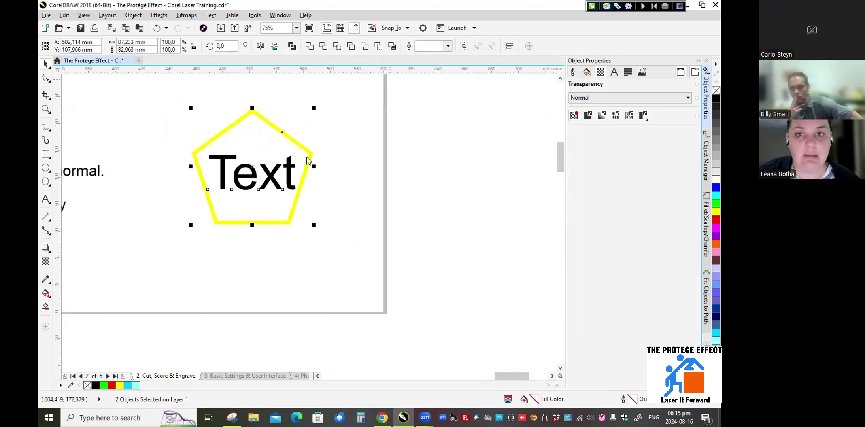
pyautogui.click(607, 6)
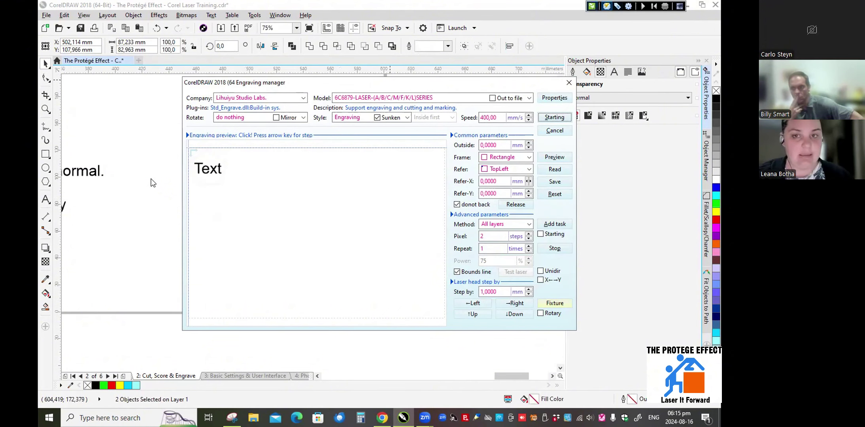
pyautogui.click(550, 129)
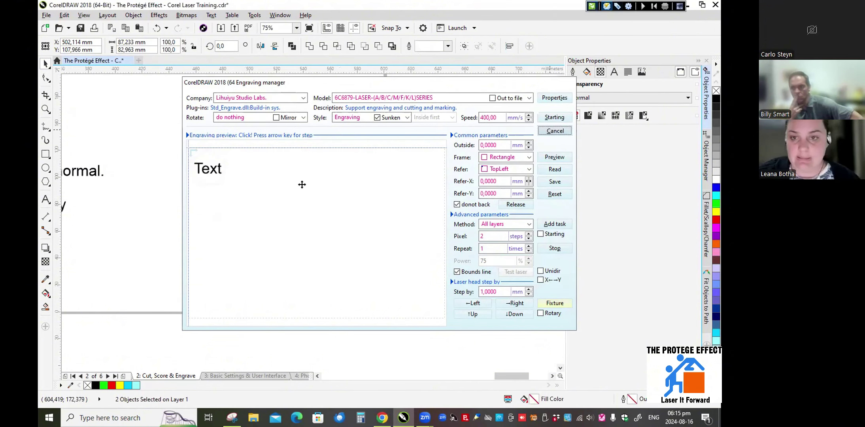
pyautogui.click(375, 226)
# Remove the fill from the text inside the pentagon and give it a thin black outline
pyautogui.scroll(-4, 349, 199)
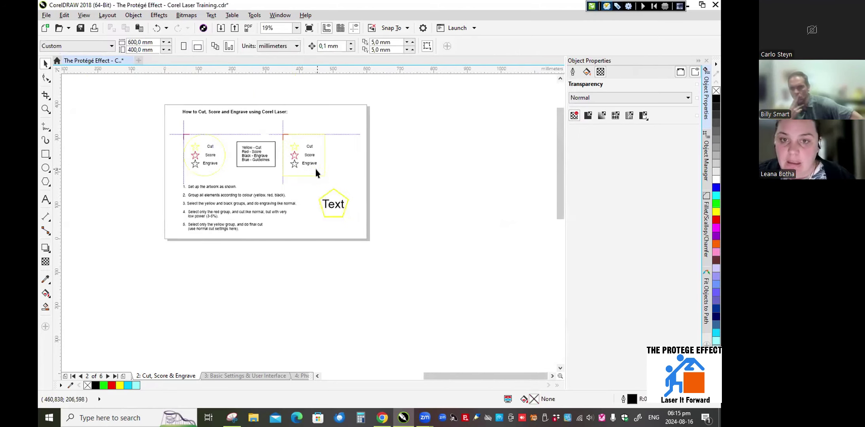
pyautogui.scroll(4, 344, 207)
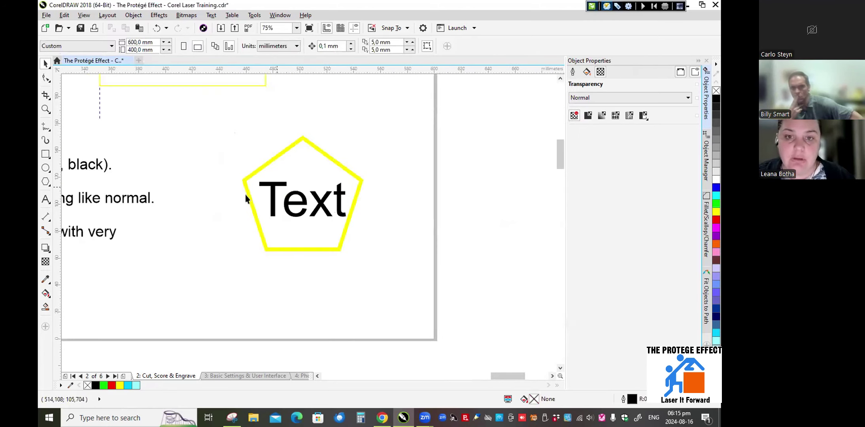
pyautogui.scroll(2, 311, 183)
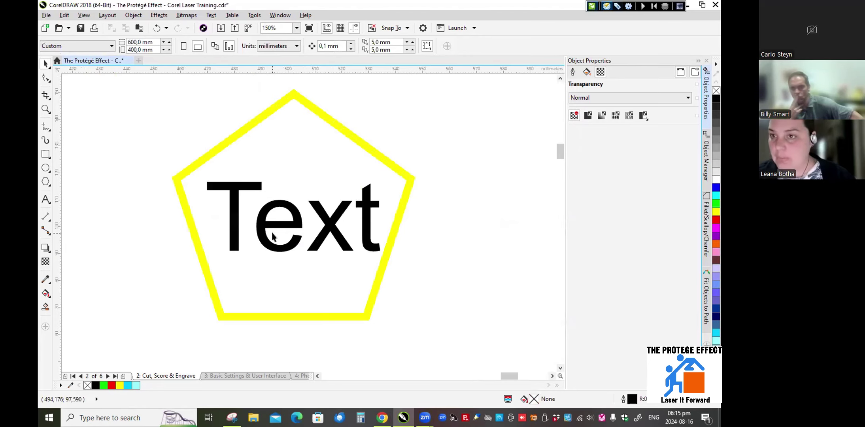
pyautogui.click(233, 197)
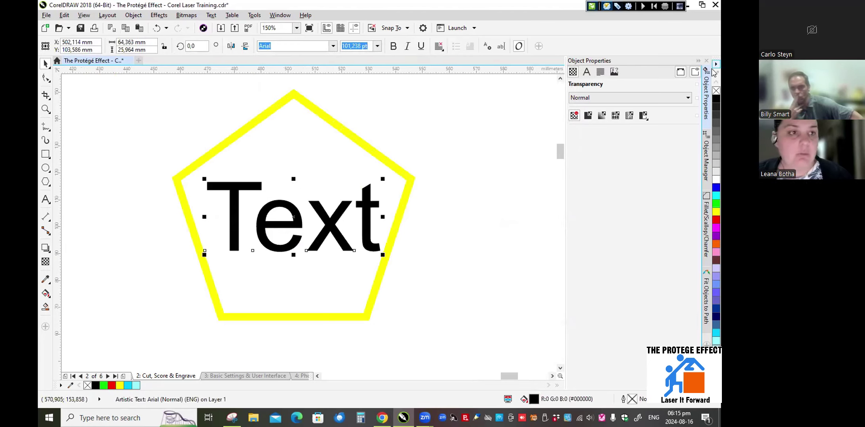
pyautogui.click(714, 90)
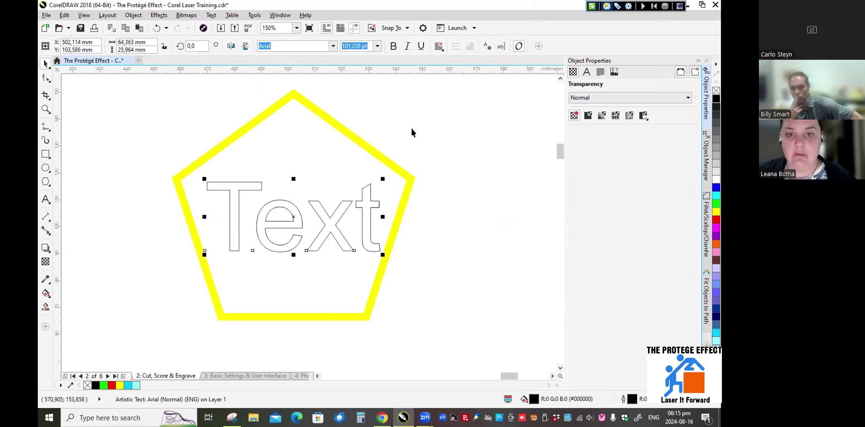
pyautogui.click(131, 252)
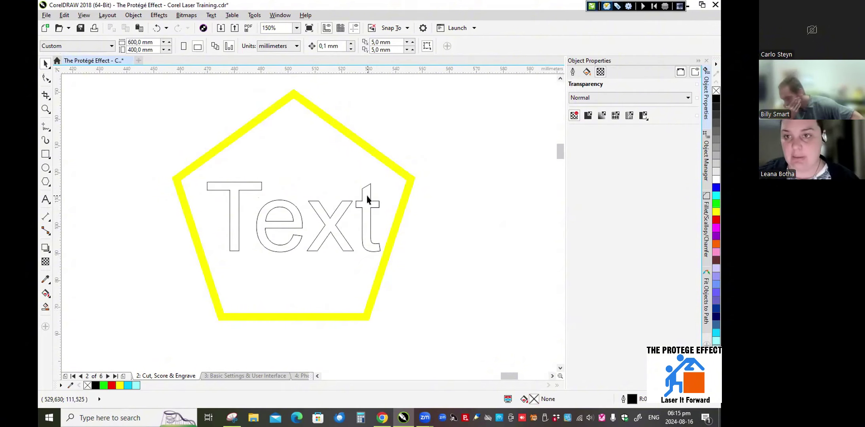
# Select the pentagon together with the outlined text and preview both as a cutting job
pyautogui.scroll(-2, 301, 146)
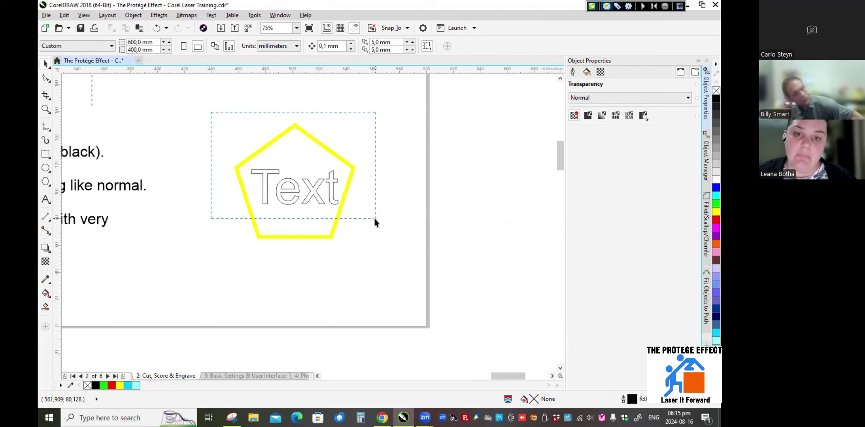
pyautogui.moveTo(374, 219); pyautogui.dragTo(225, 163)
pyautogui.moveTo(370, 263); pyautogui.dragTo(380, 271)
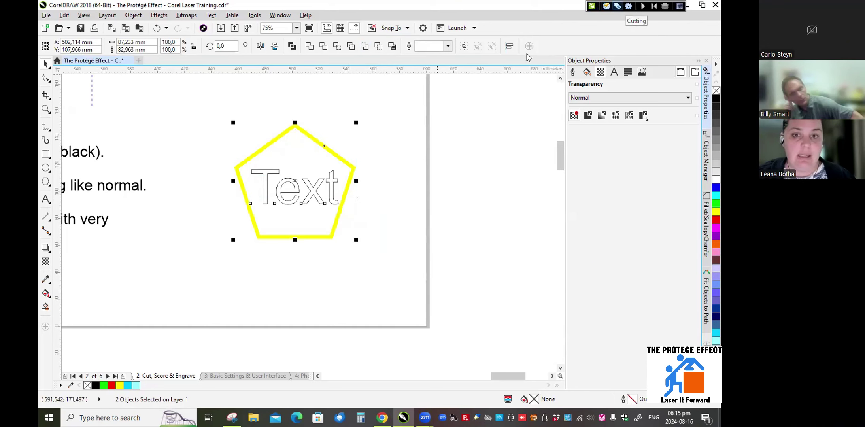
pyautogui.click(617, 6)
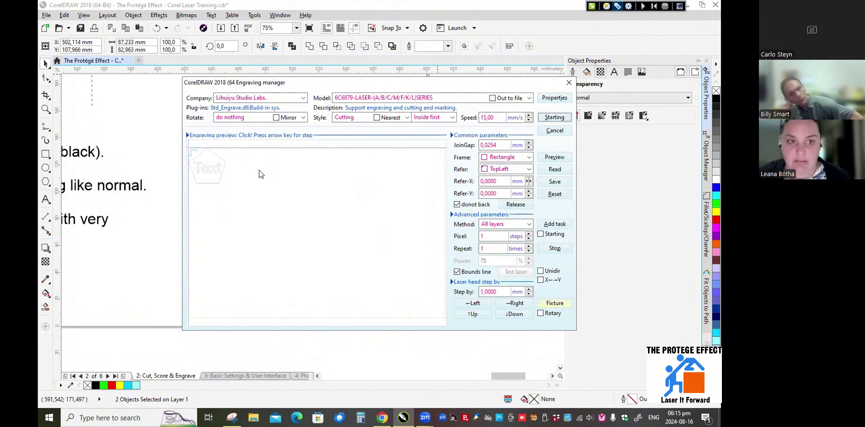
pyautogui.click(555, 131)
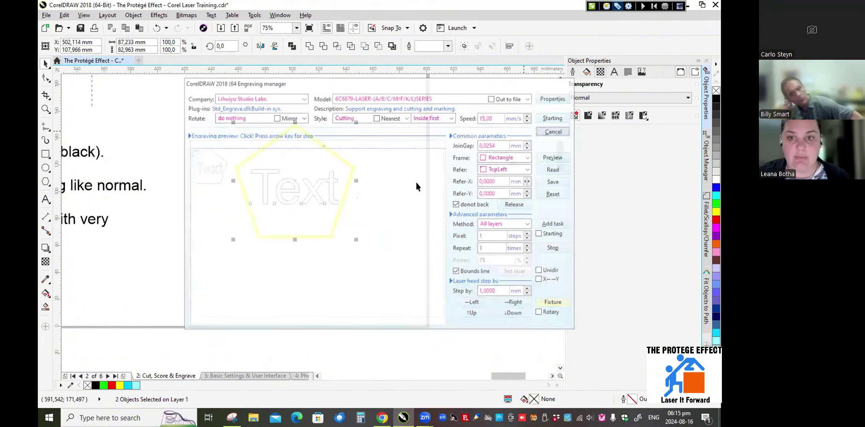
pyautogui.click(386, 174)
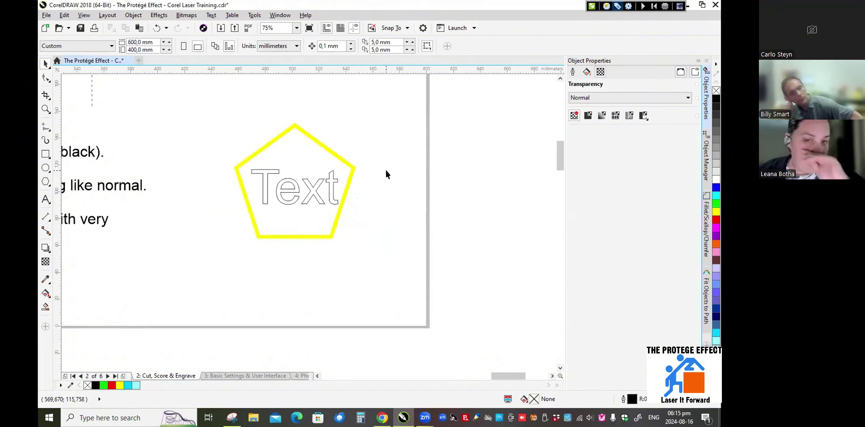
pyautogui.click(321, 149)
pyautogui.click(364, 180)
# Draw a square about 11.5 mm wide just outside the circle artwork, beside its red corner mark
pyautogui.scroll(-4, 372, 209)
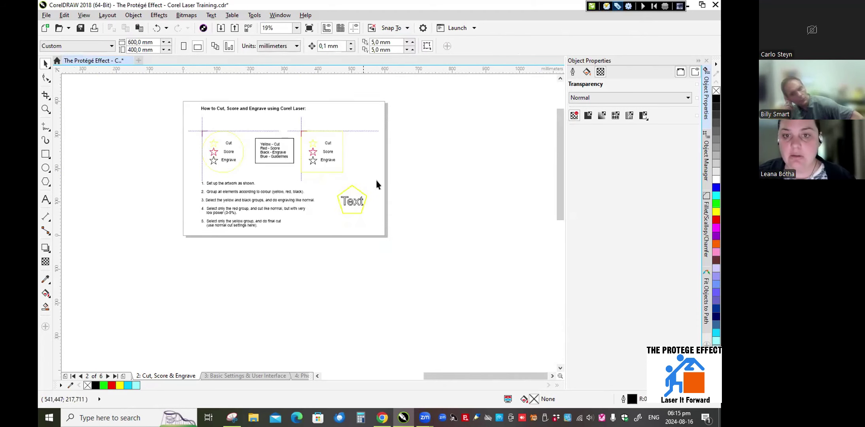
pyautogui.scroll(4, 198, 130)
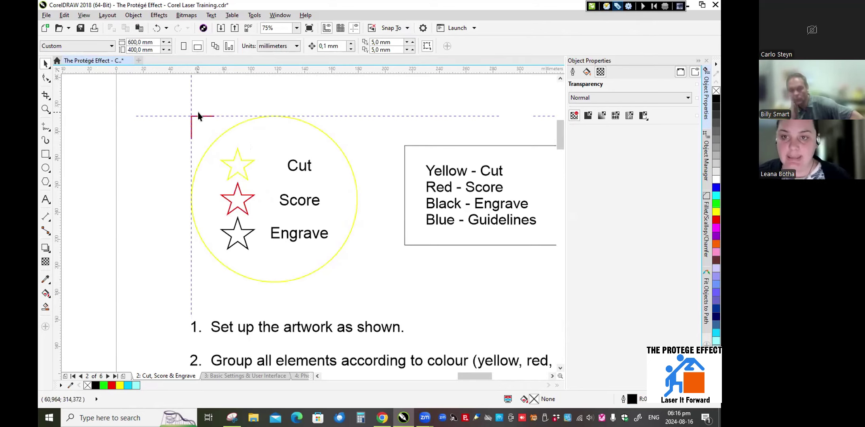
pyautogui.scroll(2, 198, 116)
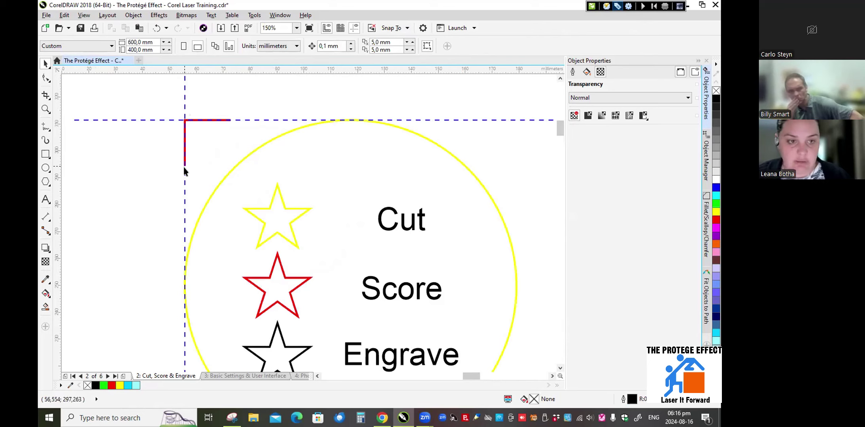
pyautogui.click(186, 127)
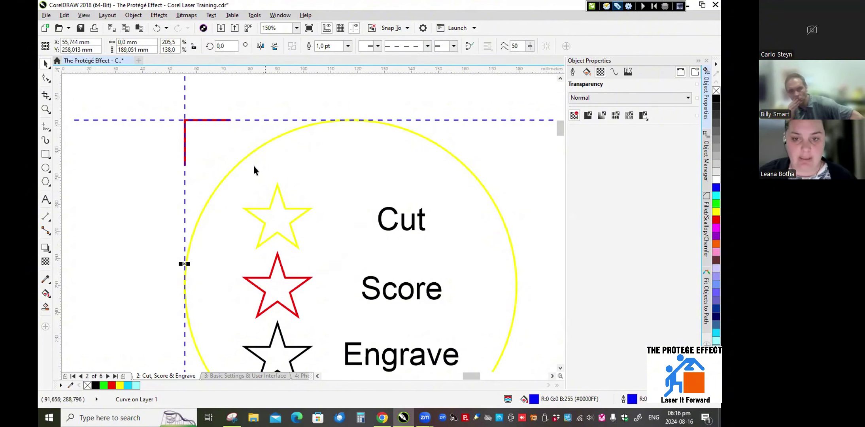
pyautogui.click(47, 154)
pyautogui.moveTo(110, 138); pyautogui.dragTo(142, 170)
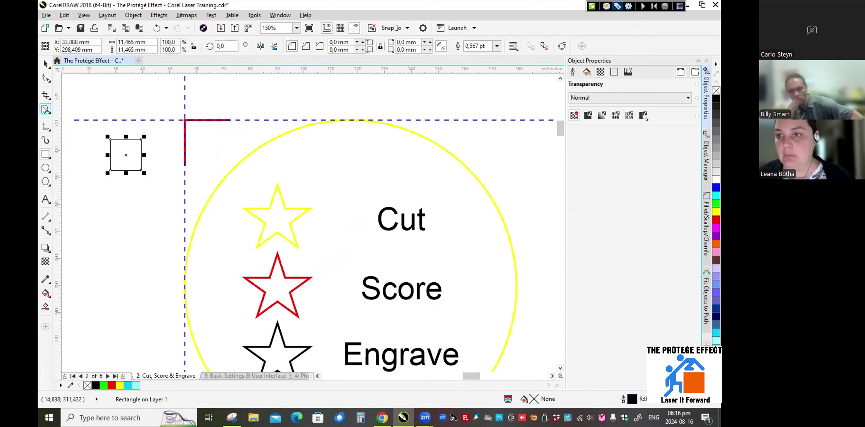
# Convert the small square to curves and delete its right and lower sides to leave an L-shaped corner mark
pyautogui.hotkey('ctrl', 'q')
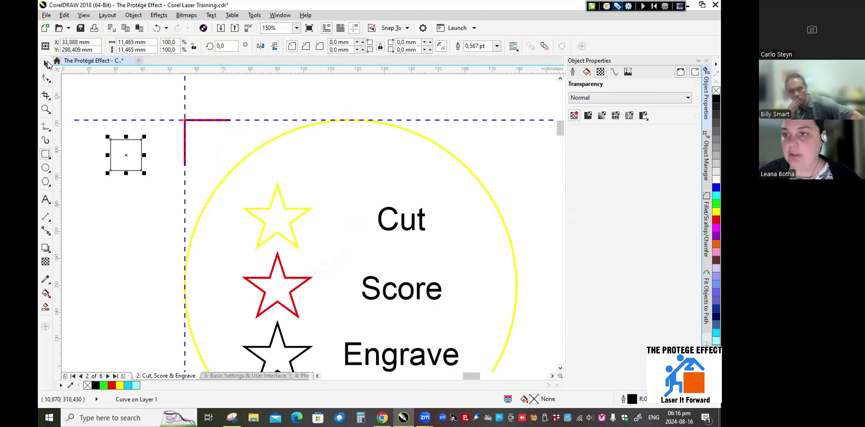
pyautogui.press('F10')
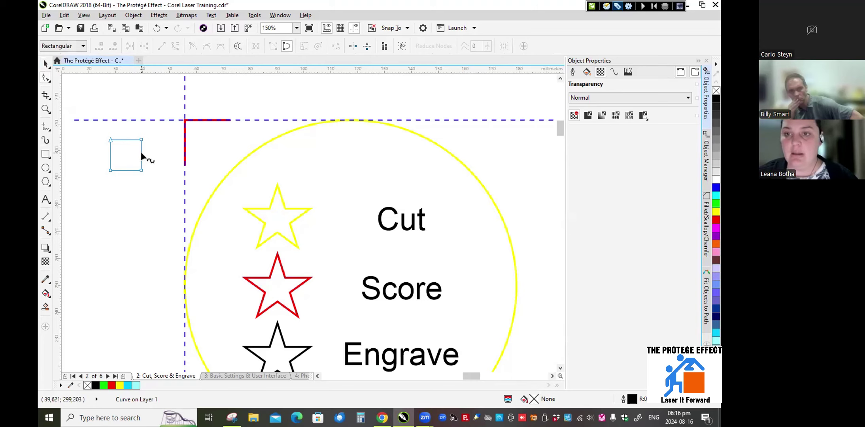
pyautogui.click(142, 157)
pyautogui.press('Delete')
pyautogui.click(122, 170)
pyautogui.press('Delete')
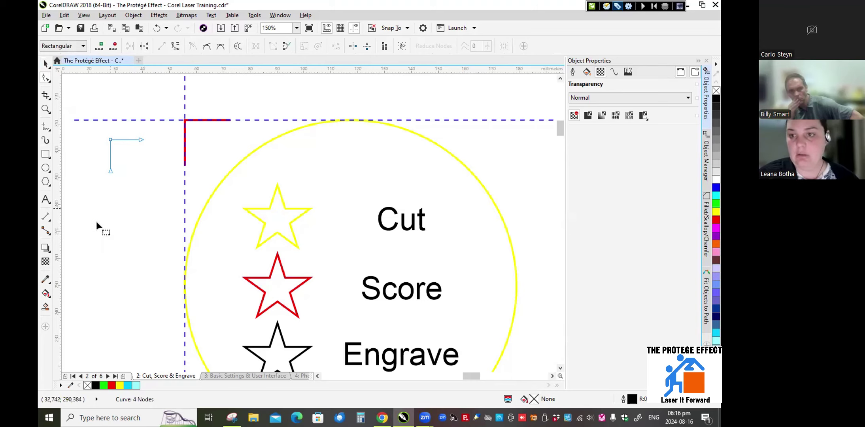
# Move the L-shaped corner mark onto the intersection of the blue guidelines at the circle artwork's upper-left corner
pyautogui.click(46, 63)
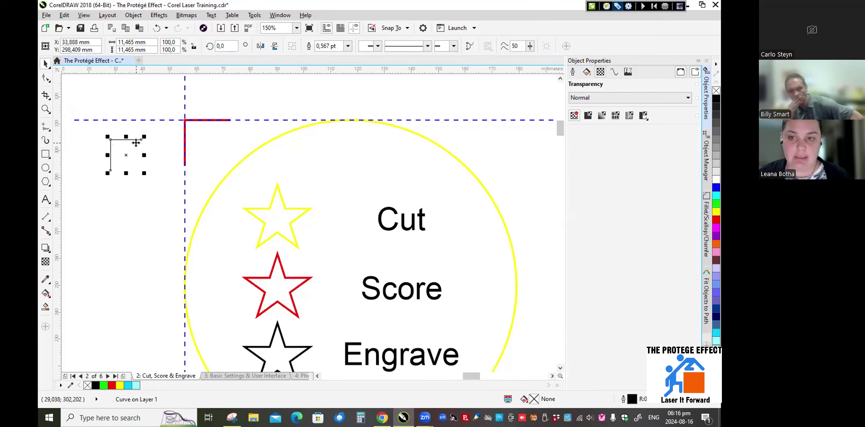
pyautogui.moveTo(133, 145); pyautogui.dragTo(206, 126)
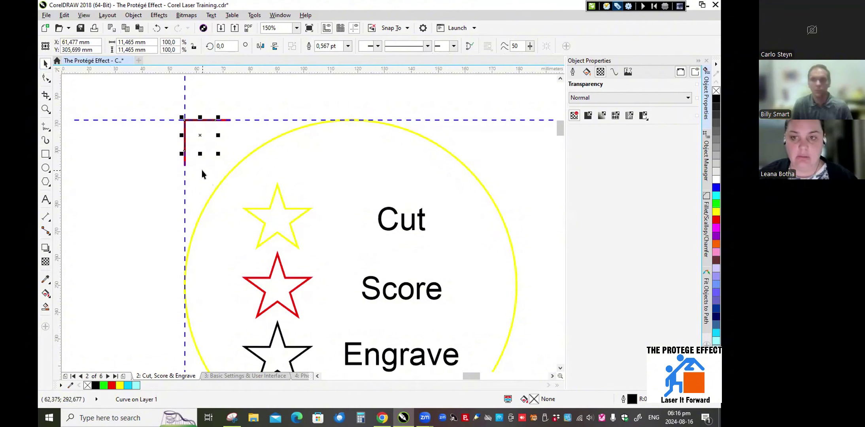
pyautogui.click(201, 170)
pyautogui.scroll(-2, 284, 133)
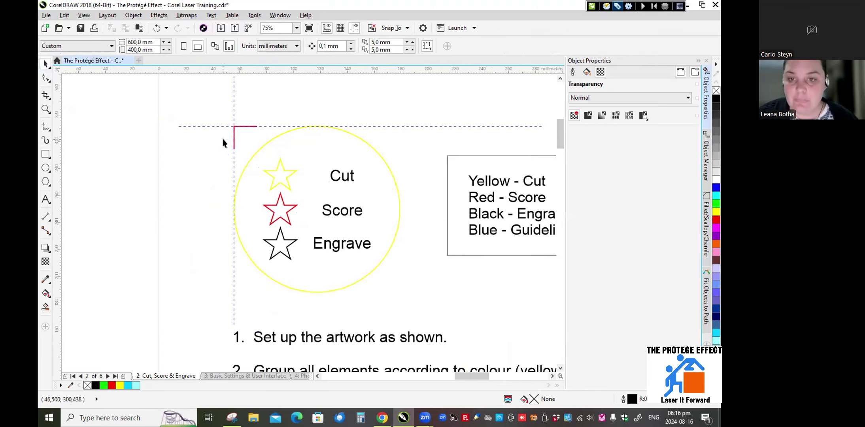
# Select the vertical blue guideline of the circle artwork, and after it the red group with the Score star
pyautogui.click(234, 136)
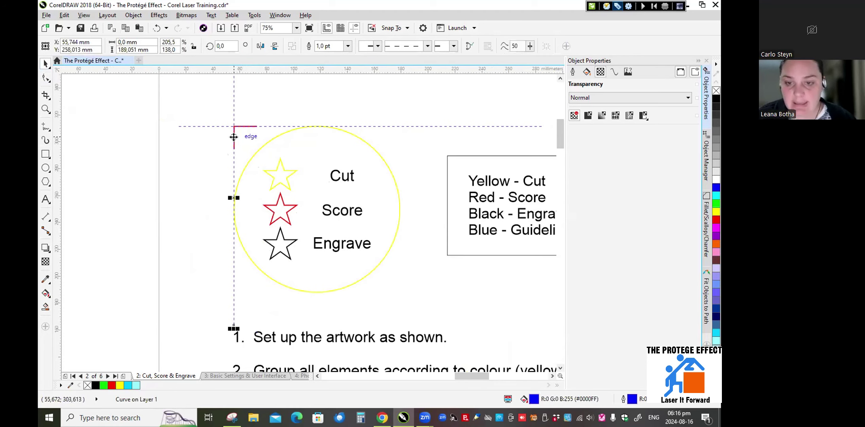
pyautogui.scroll(-1, 234, 137)
pyautogui.scroll(1, 234, 137)
pyautogui.click(256, 149)
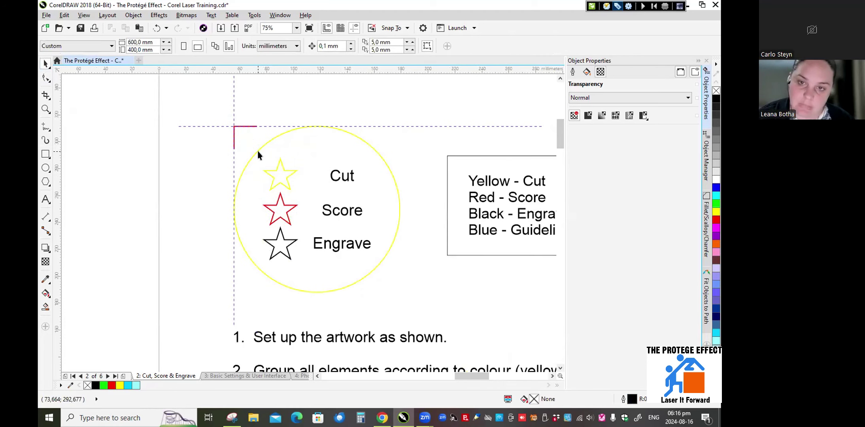
pyautogui.click(283, 205)
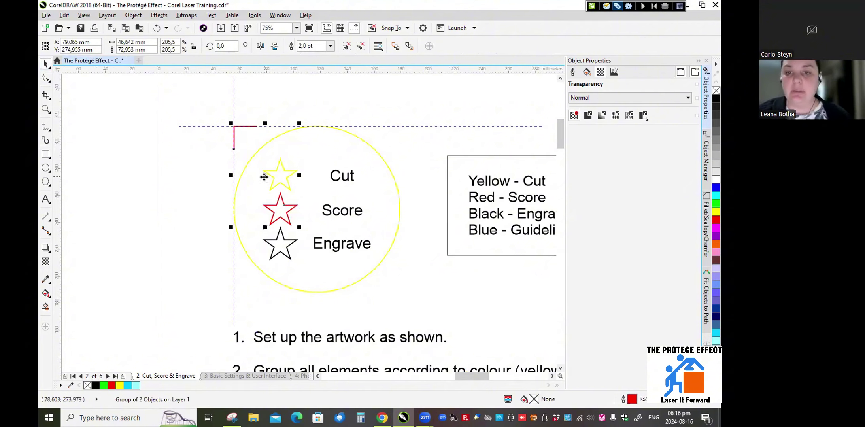
# Move the red group with its corner mark out of the circle artwork, and undo the move
pyautogui.moveTo(264, 176); pyautogui.dragTo(166, 224)
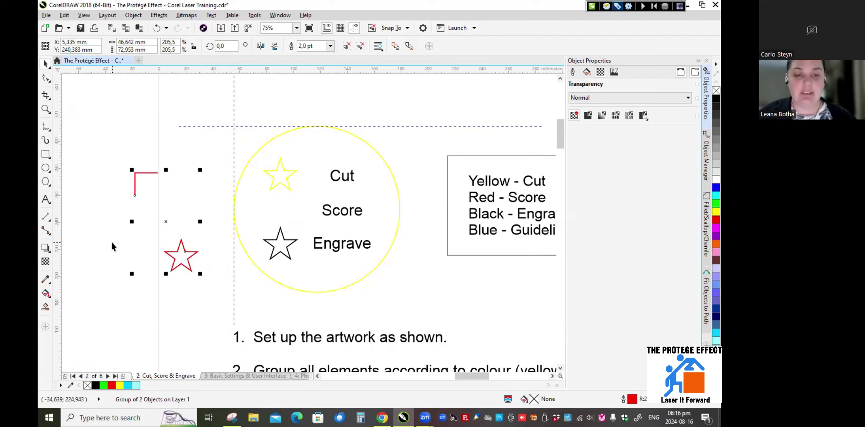
pyautogui.hotkey('ctrl', 'z')
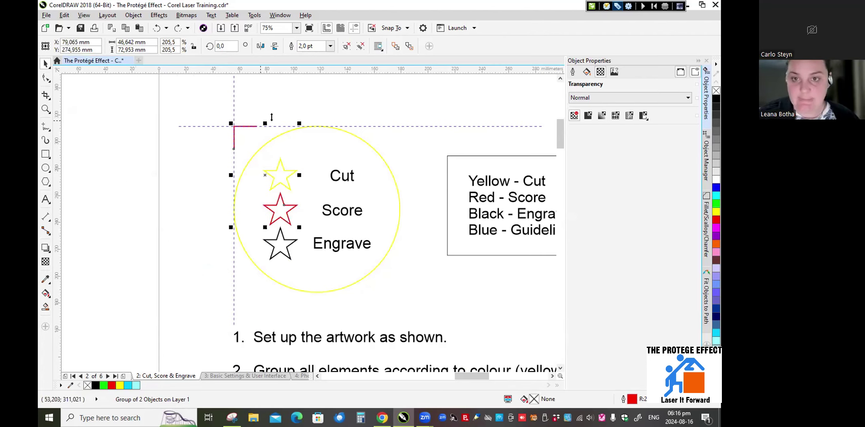
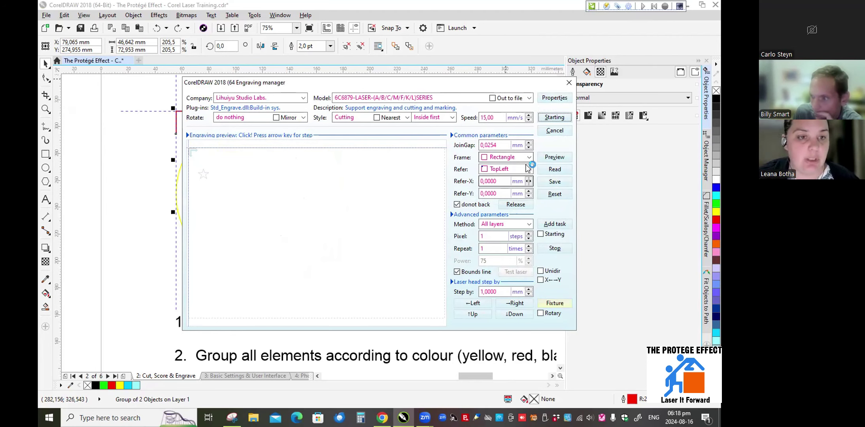
# Close the red group's cutting preview and view the yellow circle and Cut star group in the engraving manager's cutting preview instead
pyautogui.click(555, 131)
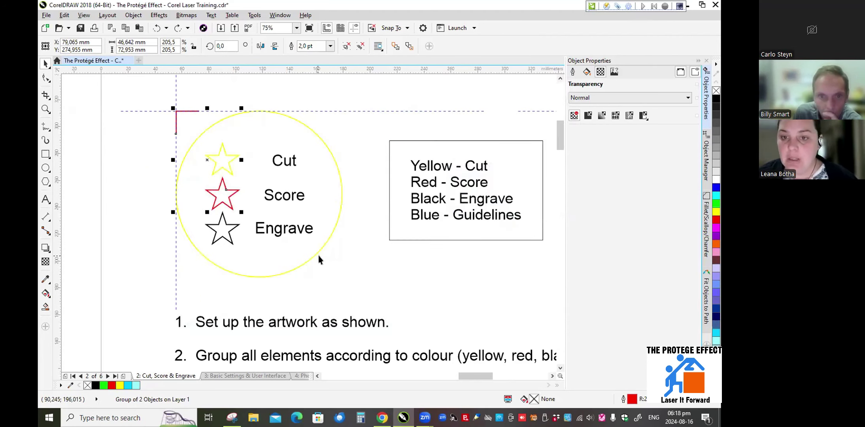
pyautogui.click(353, 276)
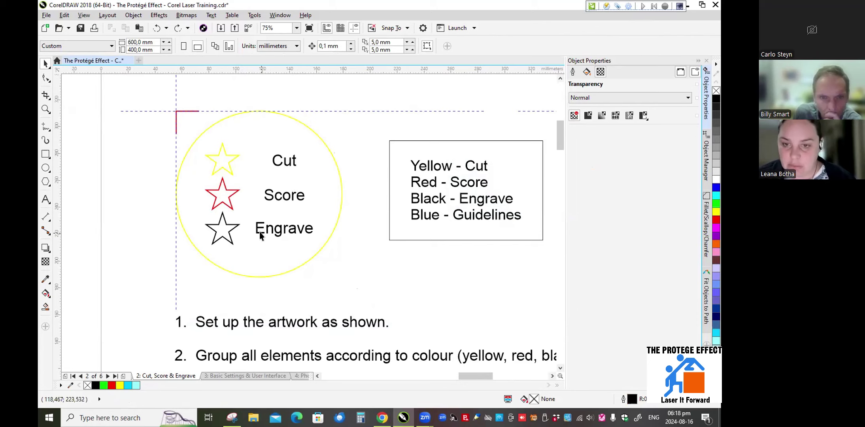
pyautogui.click(225, 154)
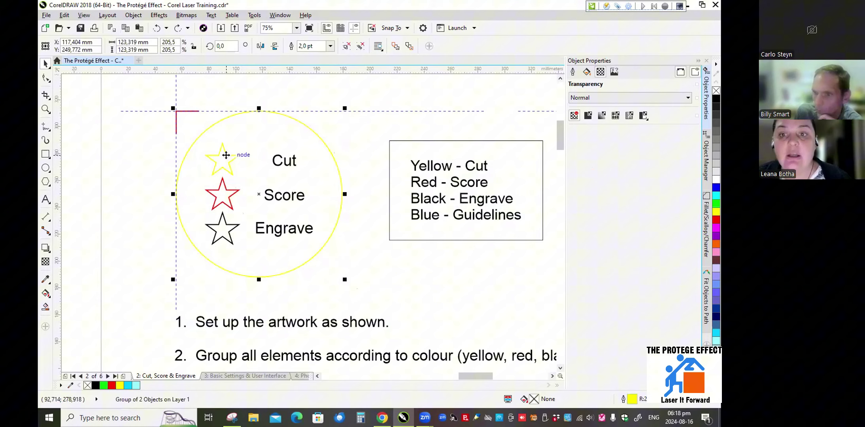
pyautogui.click(606, 7)
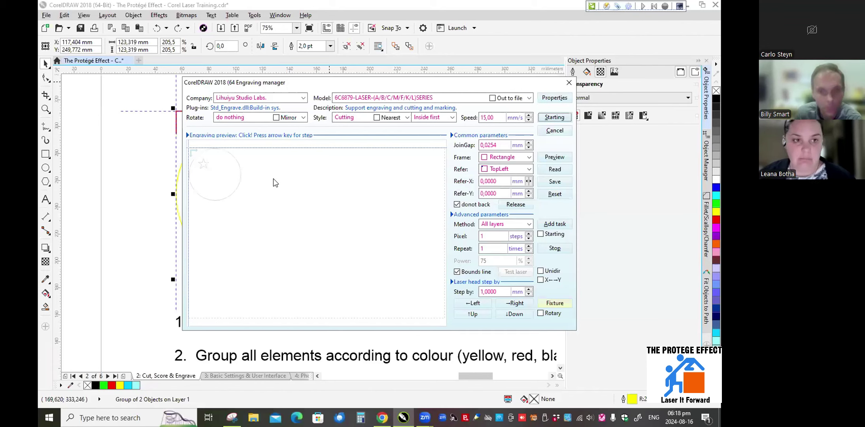
pyautogui.click(552, 131)
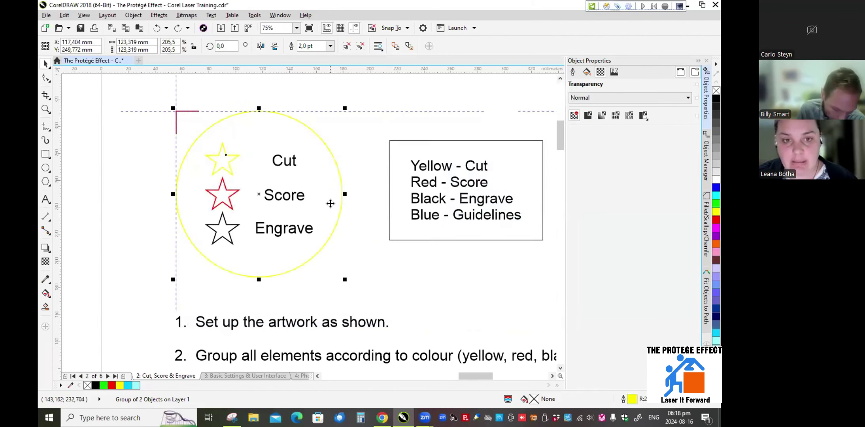
# Go to the Photo page and examine the finished wooden disc's cut, scored and engraved stars
pyautogui.click(348, 176)
pyautogui.scroll(-3, 309, 180)
pyautogui.scroll(1, 366, 233)
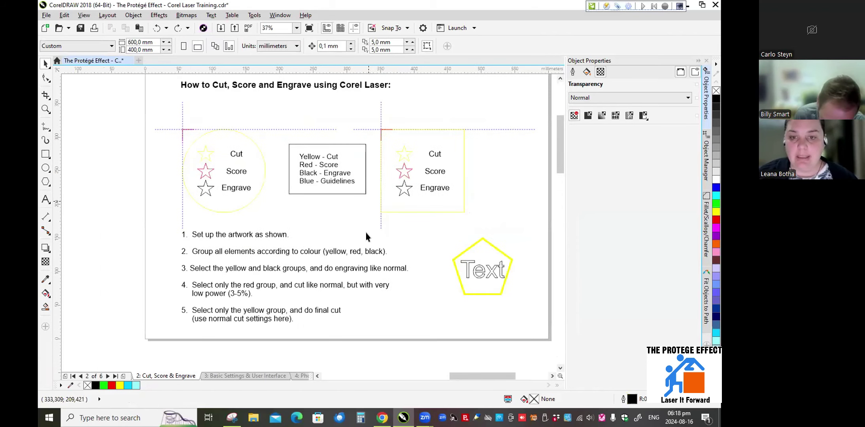
pyautogui.click(299, 376)
pyautogui.scroll(2, 384, 133)
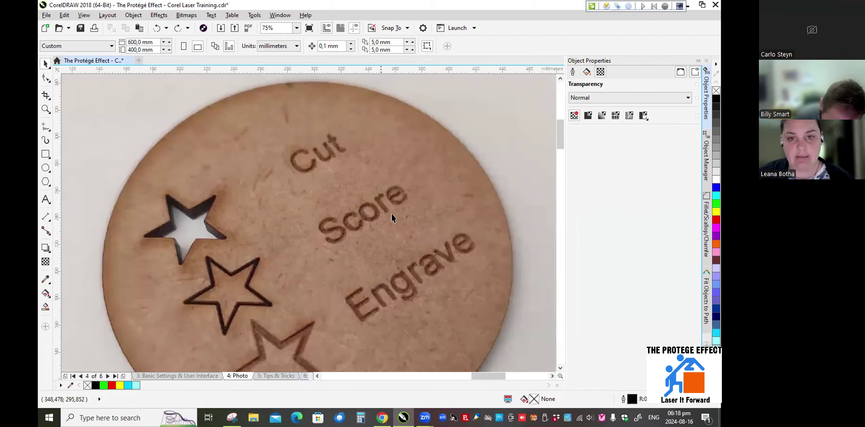
pyautogui.scroll(-1, 562, 149)
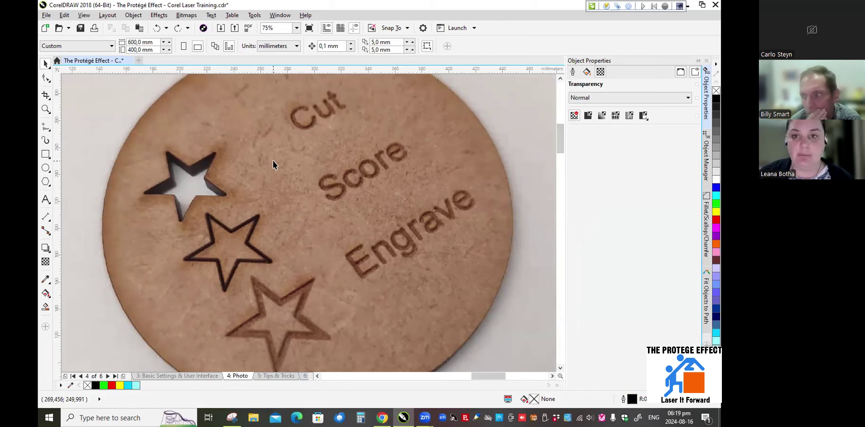
pyautogui.scroll(-2, 273, 161)
pyautogui.scroll(-1, 277, 163)
pyautogui.scroll(1, 279, 158)
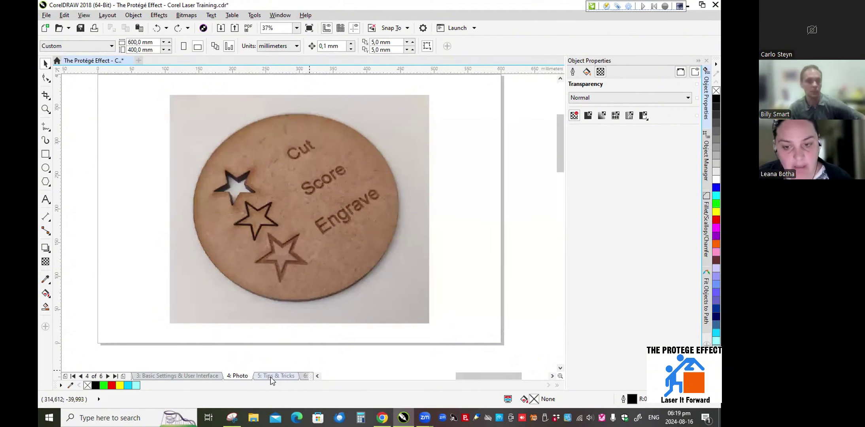
# Return to the Cut, Score & Engrave page and load the yellow pentagon with its Text into the engraving manager
pyautogui.click(81, 376)
pyautogui.click(81, 376)
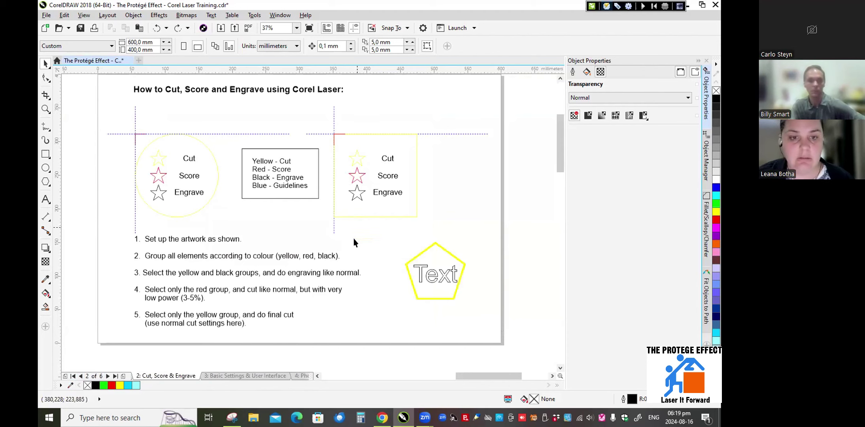
pyautogui.moveTo(392, 227); pyautogui.dragTo(481, 318)
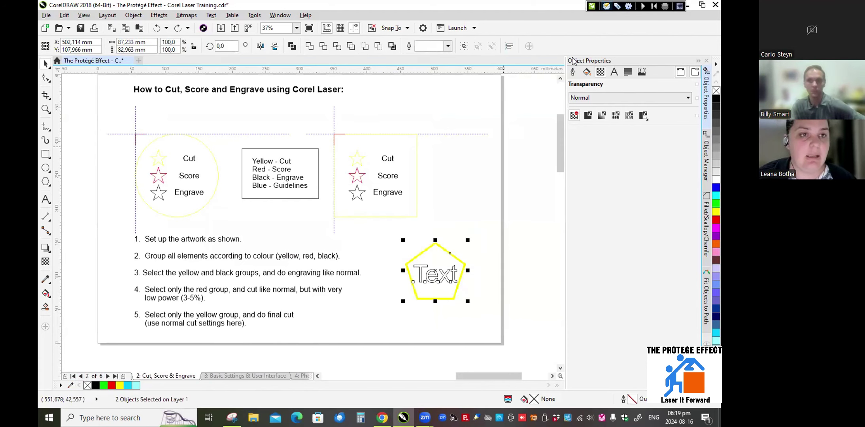
pyautogui.click(607, 6)
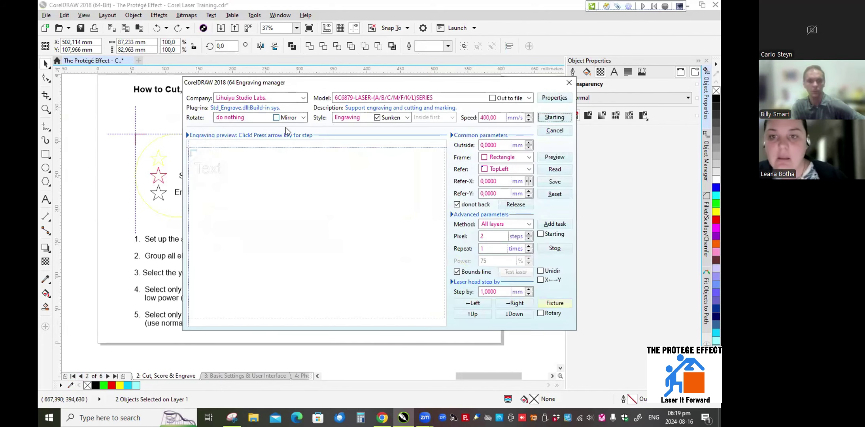
# Review the engraving manager's rotation and frame options, keeping rotation at do nothing and the frame at Rectangle
pyautogui.click(304, 117)
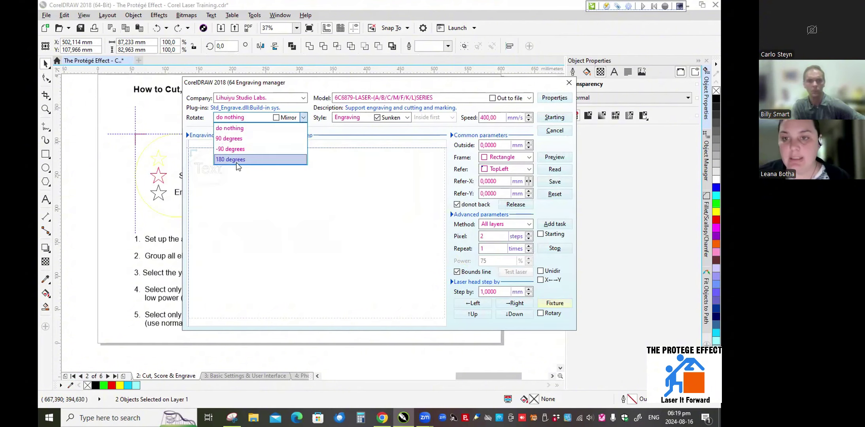
pyautogui.click(242, 224)
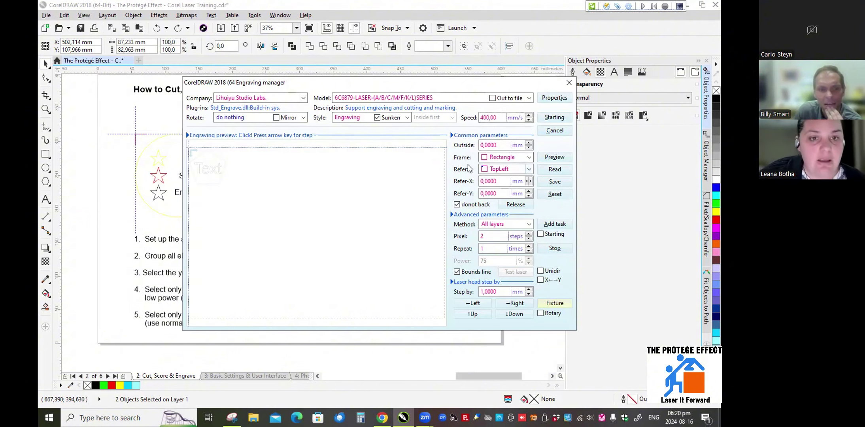
pyautogui.click(529, 157)
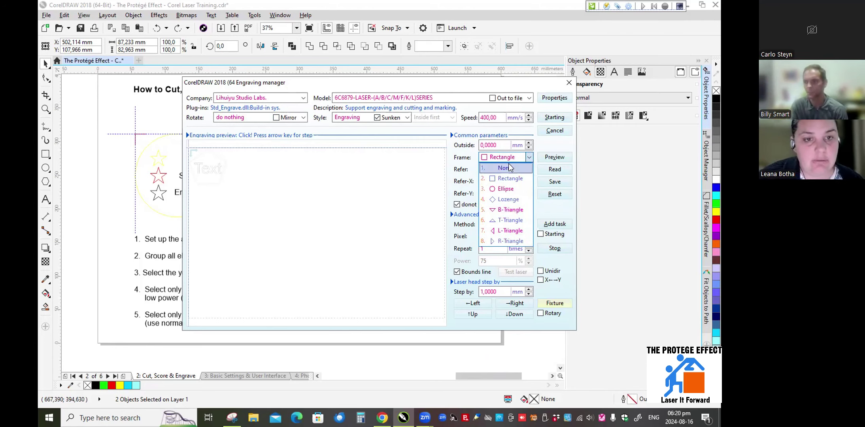
pyautogui.click(519, 176)
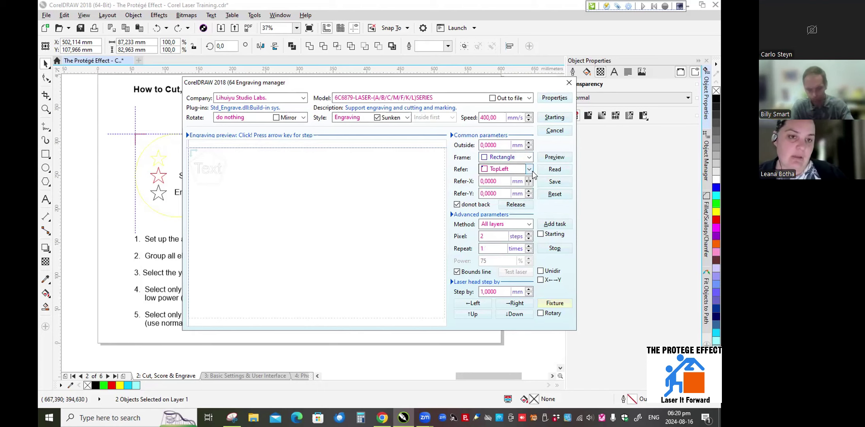
# Change the engraving reference point to Center and back to TopLeft
pyautogui.click(529, 169)
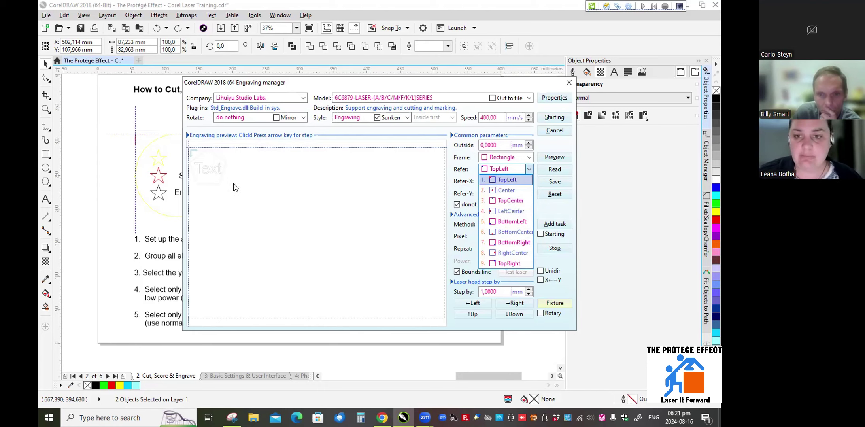
pyautogui.click(508, 190)
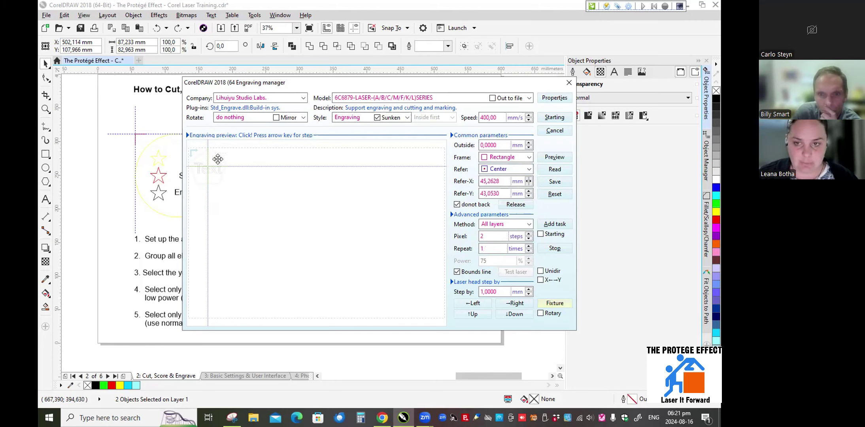
pyautogui.click(529, 170)
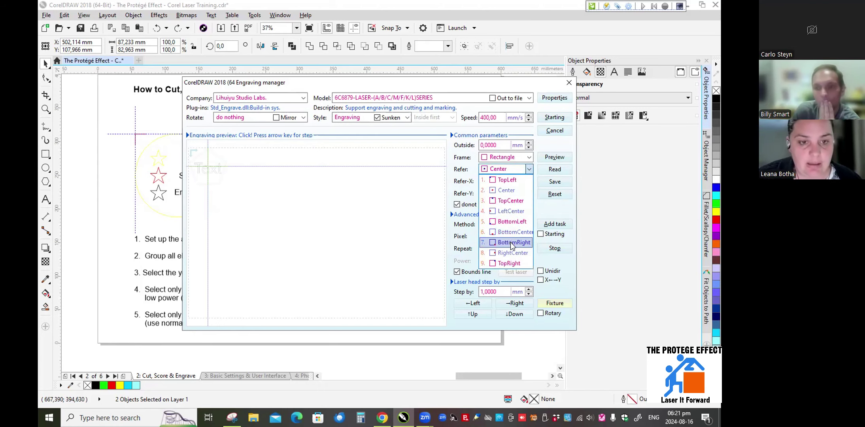
pyautogui.click(504, 179)
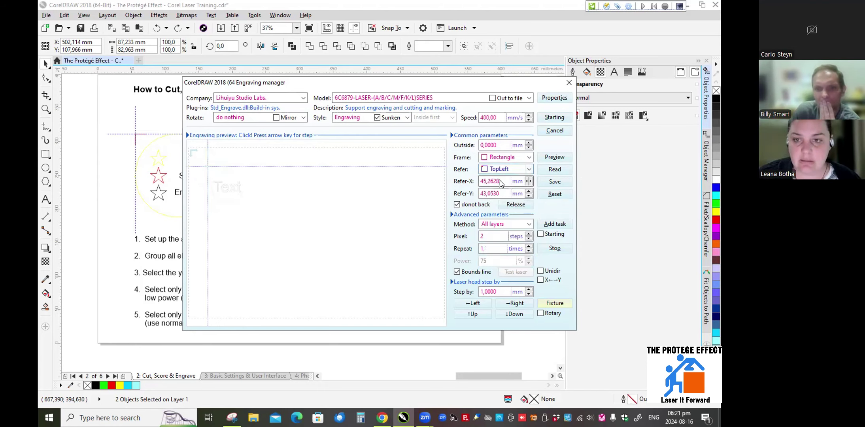
# Reposition the Text artwork several times in the engraving preview, ending at about Refer-X 353 mm and Refer-Y 133 mm
pyautogui.moveTo(208, 164); pyautogui.dragTo(316, 185)
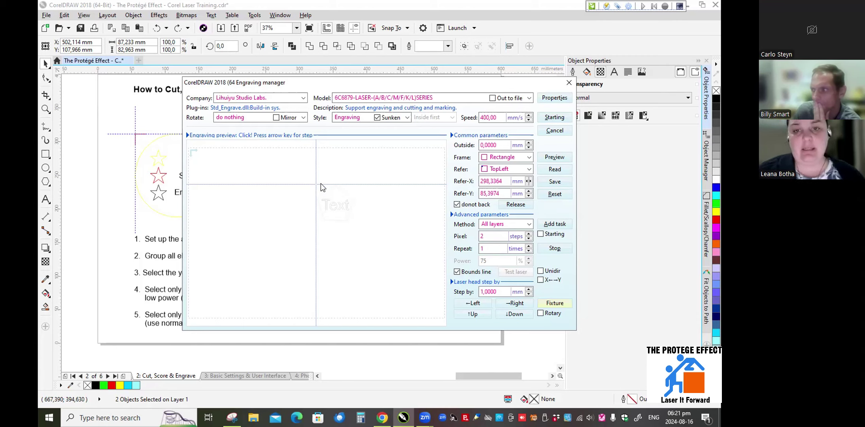
pyautogui.moveTo(316, 186); pyautogui.dragTo(294, 229)
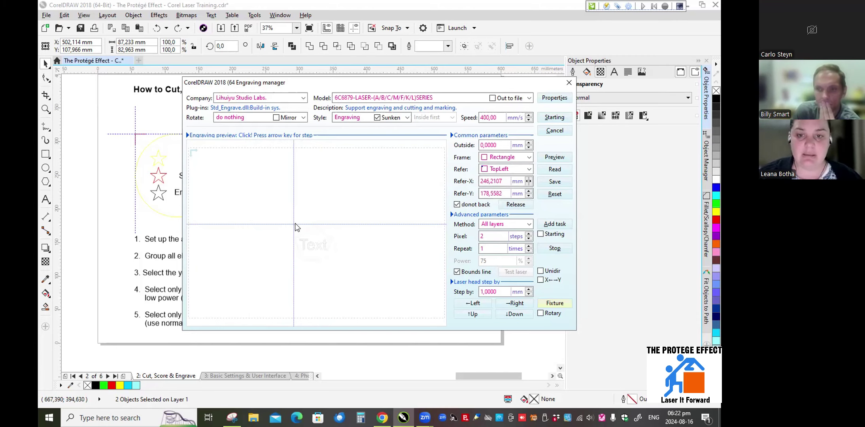
pyautogui.click(310, 169)
pyautogui.moveTo(310, 171); pyautogui.dragTo(339, 205)
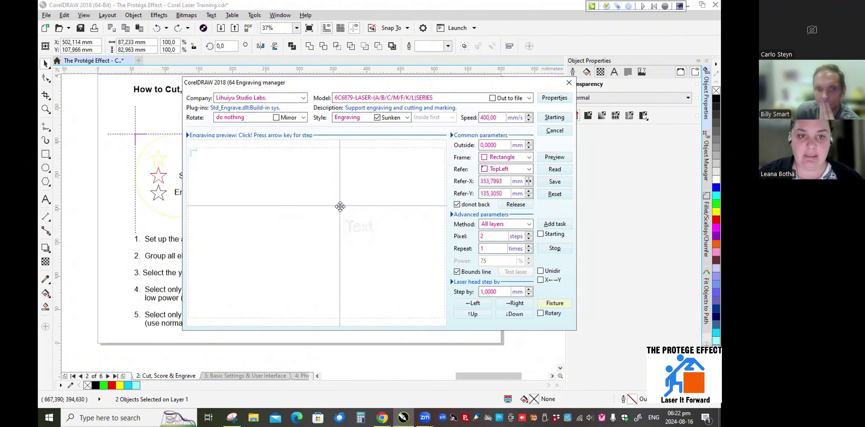
# Set Refer-X to 250 mm and Refer-Y to 100 mm, and change Refer-Y to 200 mm
pyautogui.doubleClick(505, 180)
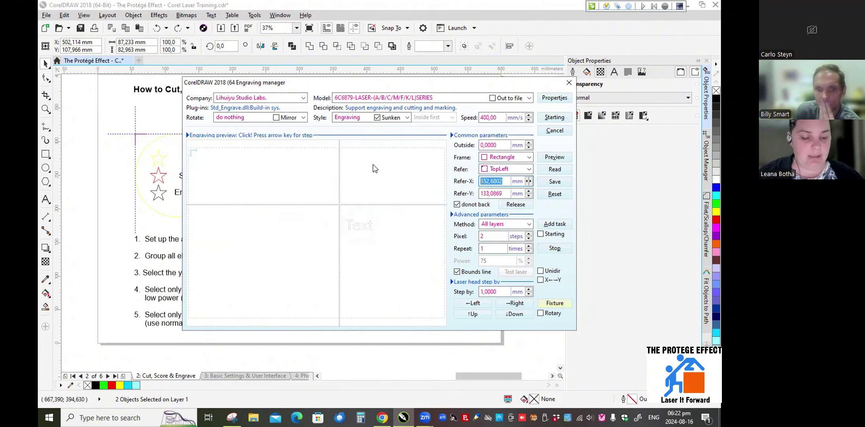
pyautogui.write('250')
pyautogui.press('Tab')
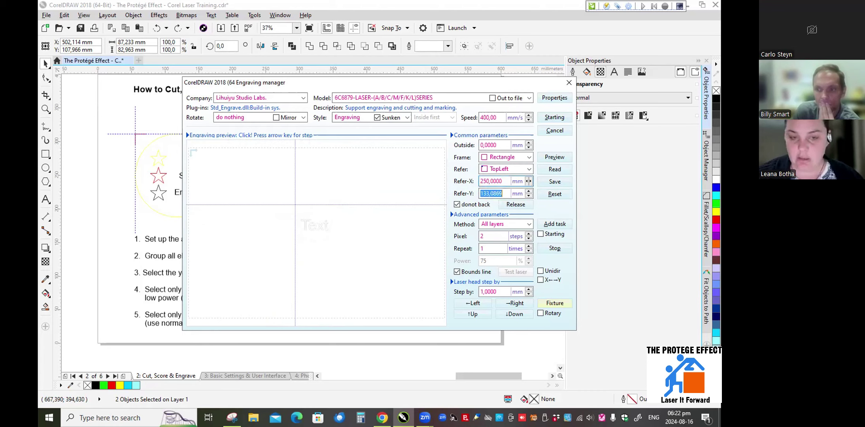
pyautogui.write('100')
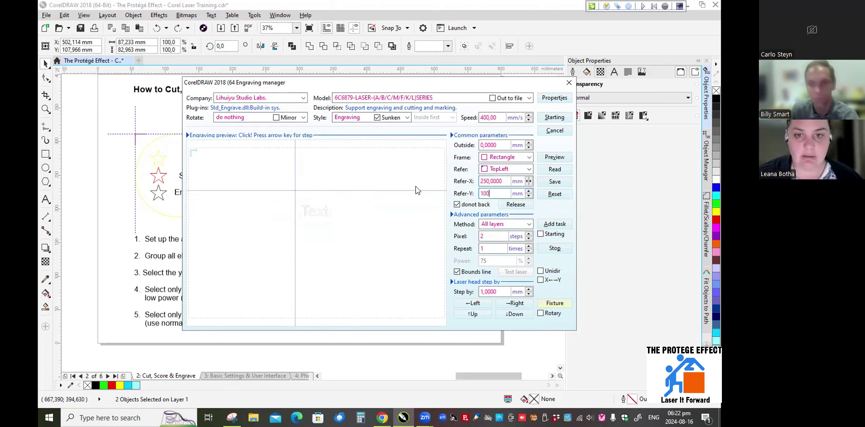
pyautogui.moveTo(503, 195); pyautogui.dragTo(438, 183)
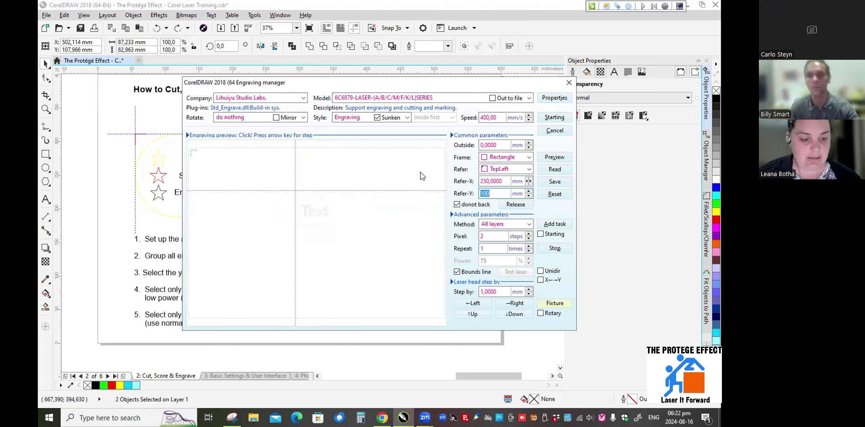
pyautogui.write('200')
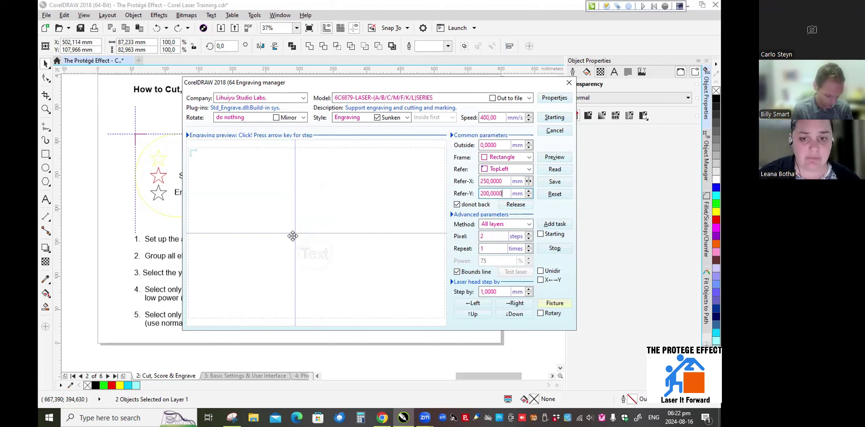
# Move the Text artwork's reference point to about X 328 mm, Y 147.5 mm in the preview, keeping the method at All layers
pyautogui.moveTo(294, 234); pyautogui.dragTo(330, 212)
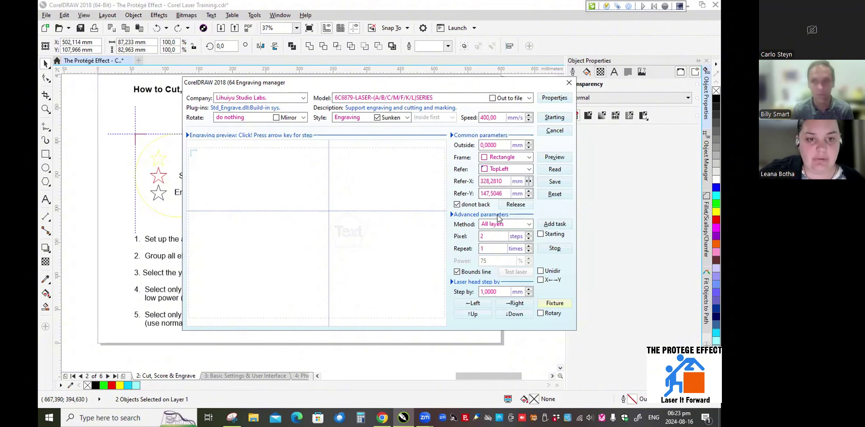
pyautogui.click(528, 224)
pyautogui.click(506, 245)
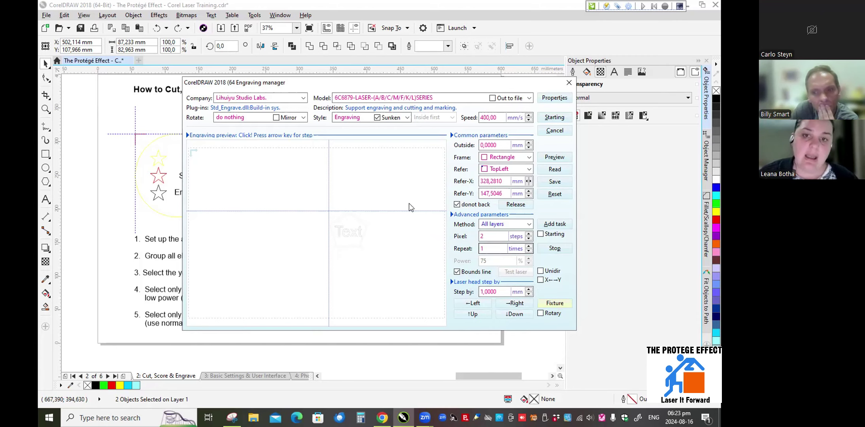
# View the rotary fixture settings and close them, leaving rotary mode off
pyautogui.click(540, 313)
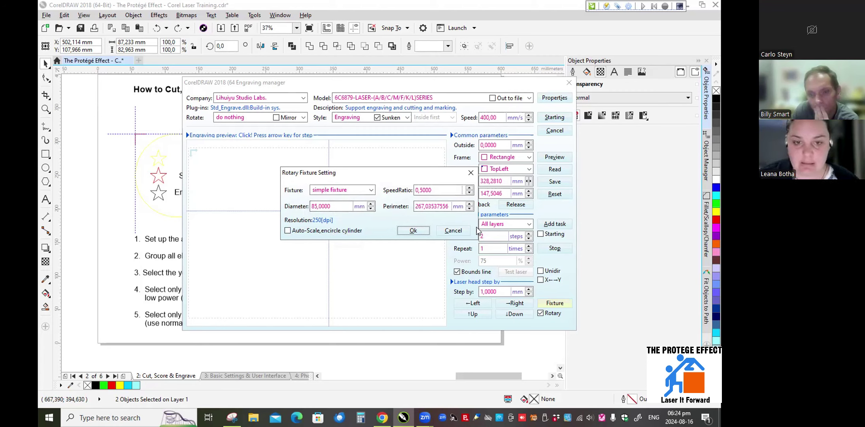
pyautogui.click(413, 231)
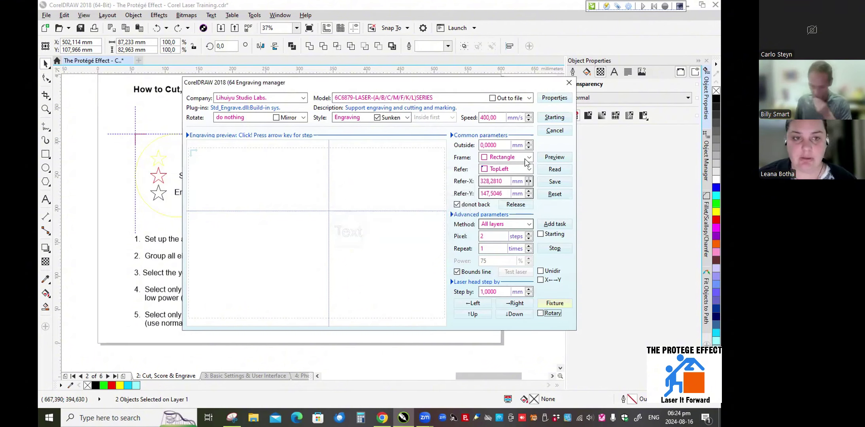
# Close the engraving manager and, on the Tips & Tricks page, scale the three-line text down to about 120 × 36 mm
pyautogui.click(559, 130)
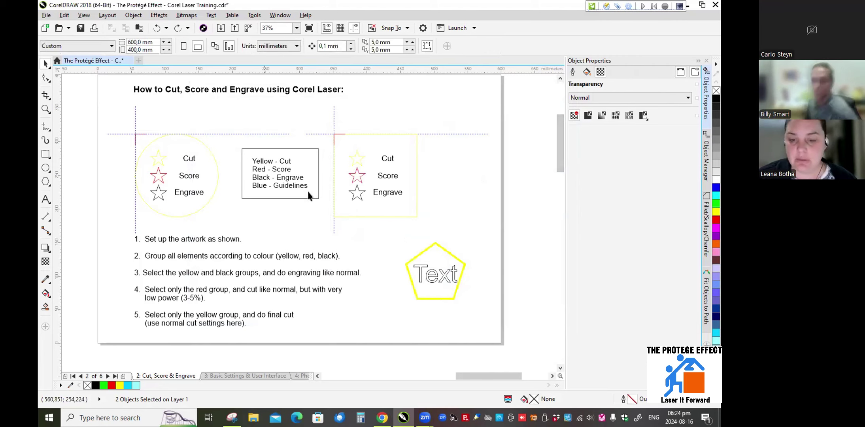
pyautogui.click(108, 377)
pyautogui.click(108, 377)
pyautogui.click(108, 376)
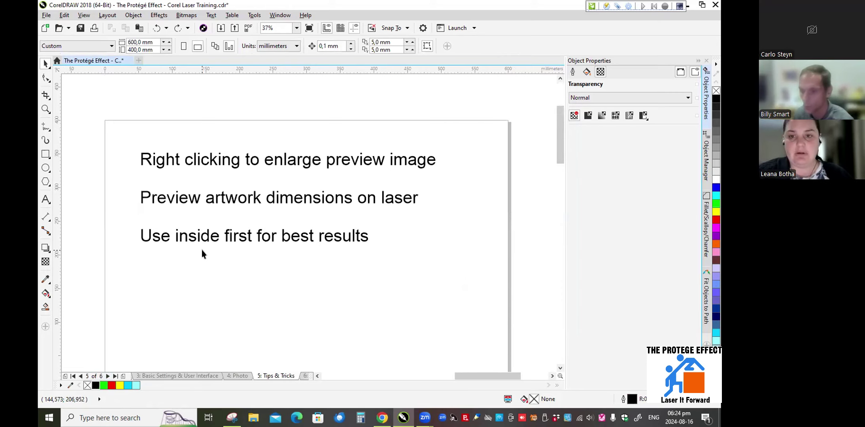
pyautogui.moveTo(122, 137); pyautogui.dragTo(471, 273)
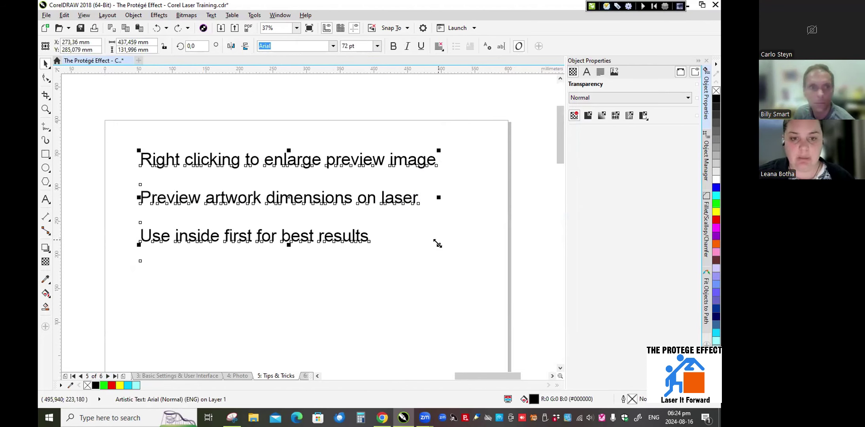
pyautogui.moveTo(438, 245); pyautogui.dragTo(295, 179)
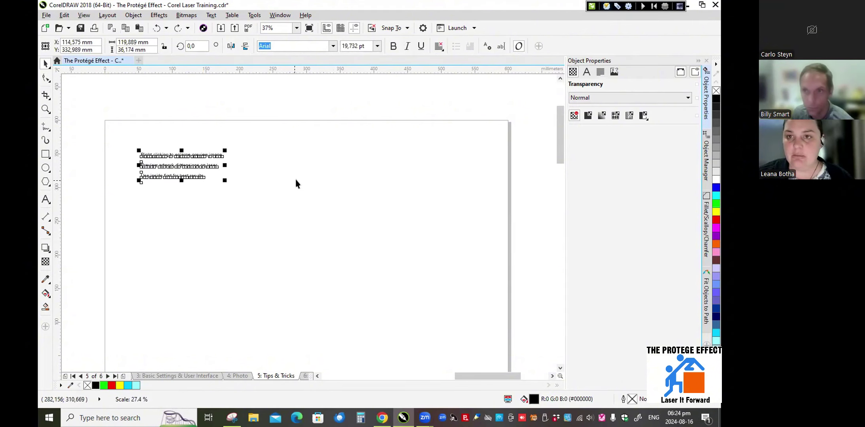
# Position the tips text at Refer-X 0 and Refer-Y 0 for engraving, view its dimensions and enlarged preview, and close the engraving manager
pyautogui.click(607, 6)
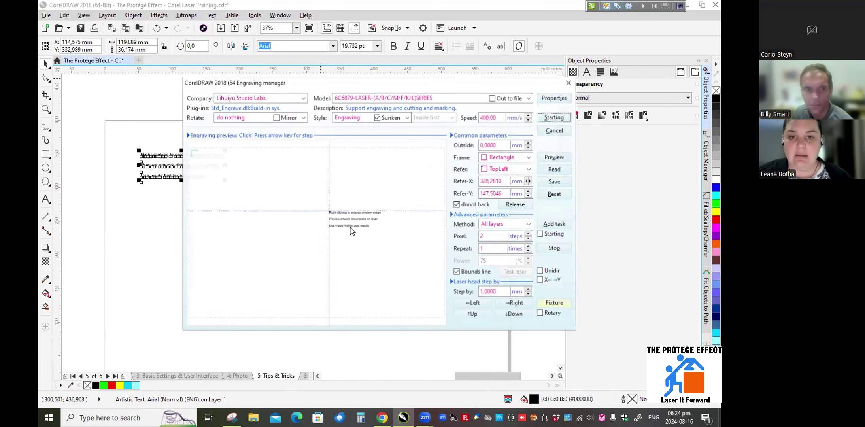
pyautogui.moveTo(329, 212); pyautogui.dragTo(207, 149)
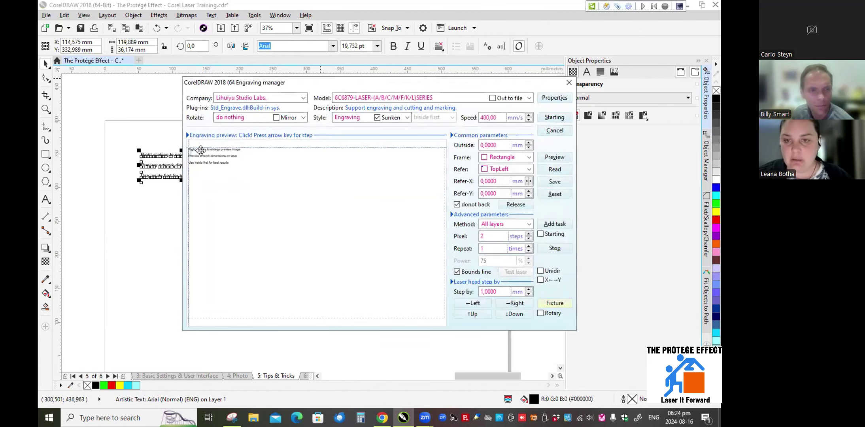
pyautogui.moveTo(235, 150)
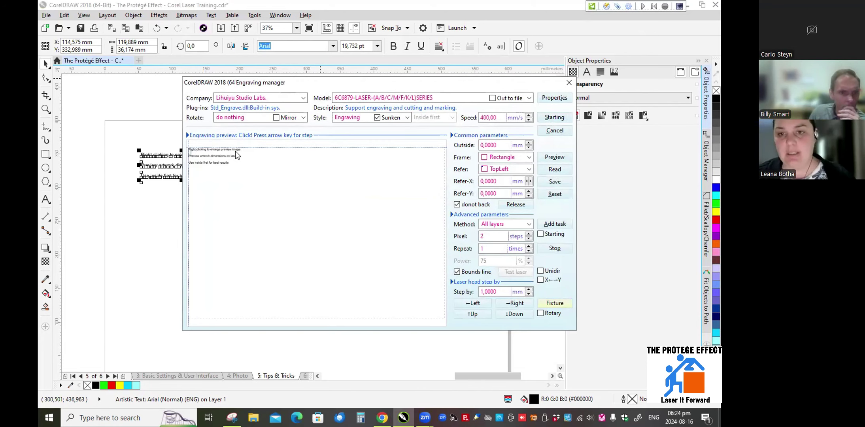
pyautogui.moveTo(200, 158)
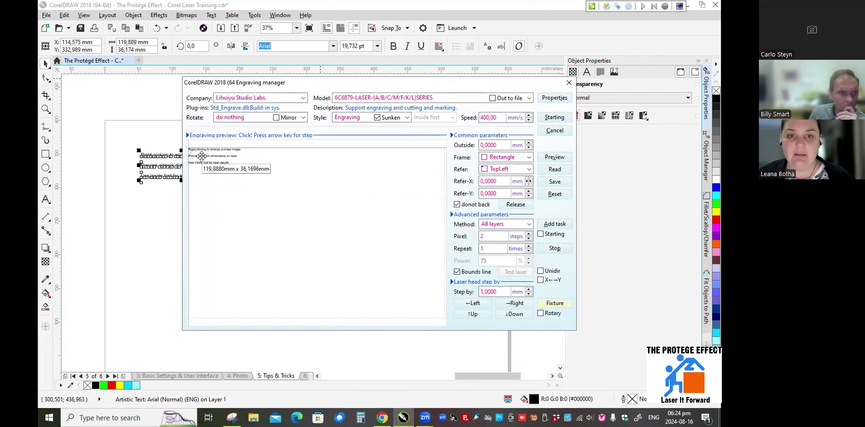
pyautogui.rightClick(201, 158)
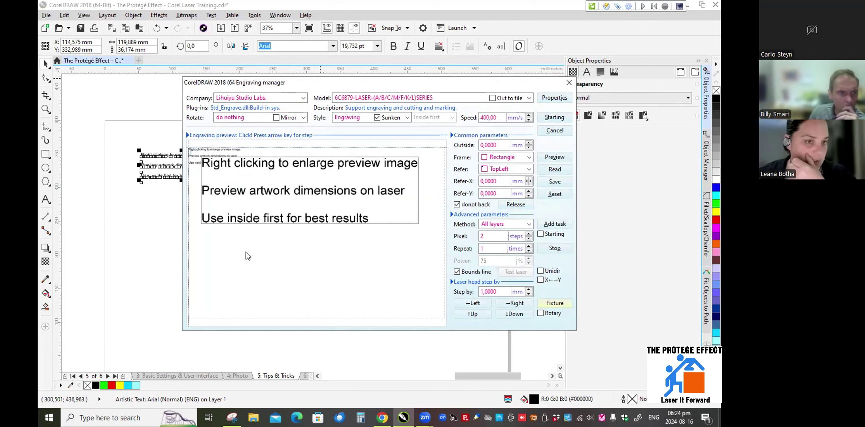
pyautogui.click(557, 133)
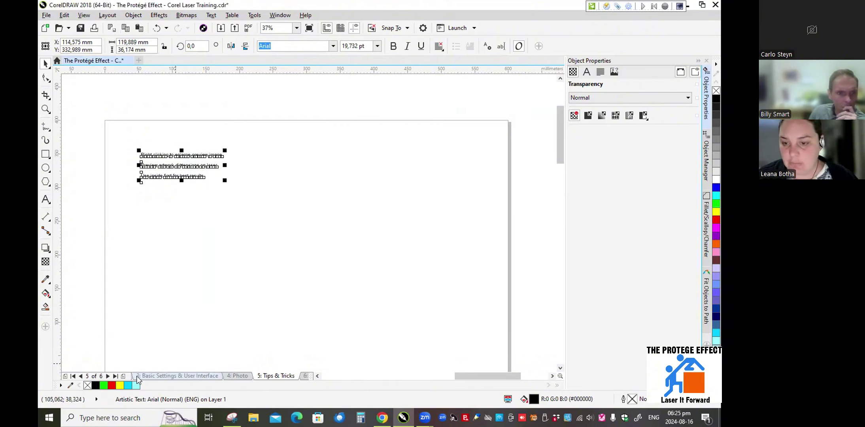
# Select all of the circle artwork on the Cut, Score & Engrave page and examine its enlarged engraving preview
pyautogui.click(81, 376)
pyautogui.click(81, 376)
pyautogui.click(80, 376)
pyautogui.moveTo(149, 153); pyautogui.dragTo(263, 264)
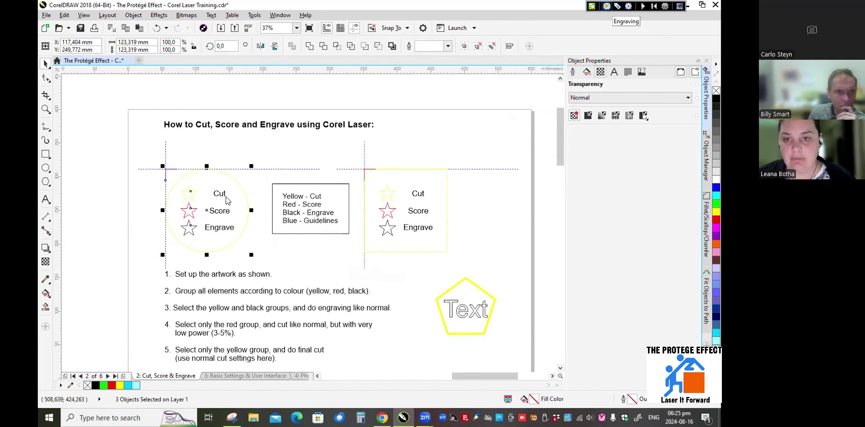
pyautogui.moveTo(227, 172)
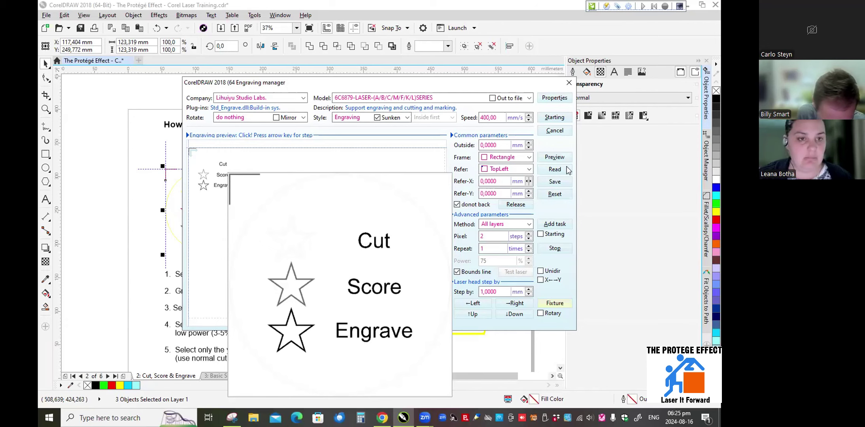
pyautogui.click(553, 133)
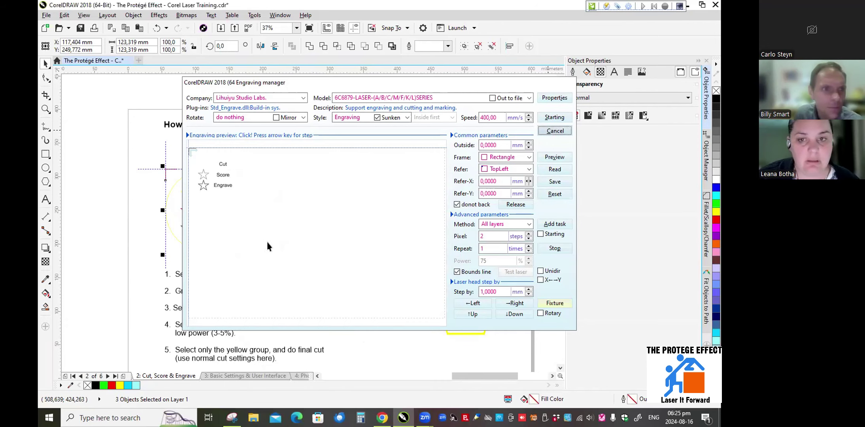
# Examine the enlarged cutting preview of the whole circle artwork, and close the engraving manager
pyautogui.click(617, 6)
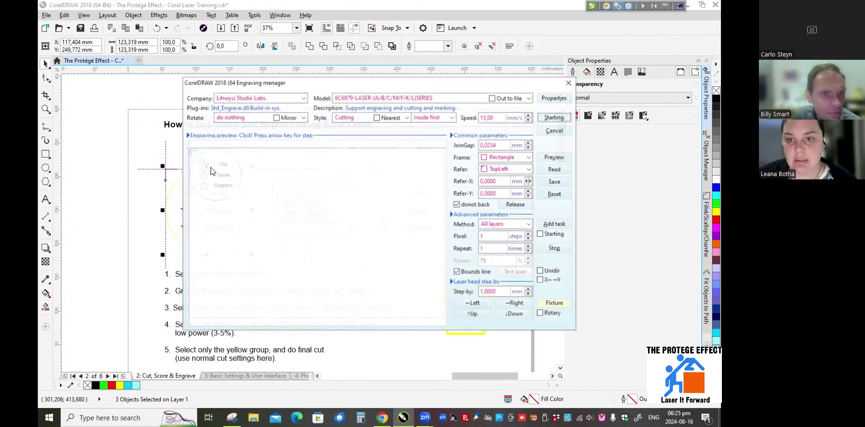
pyautogui.moveTo(211, 167)
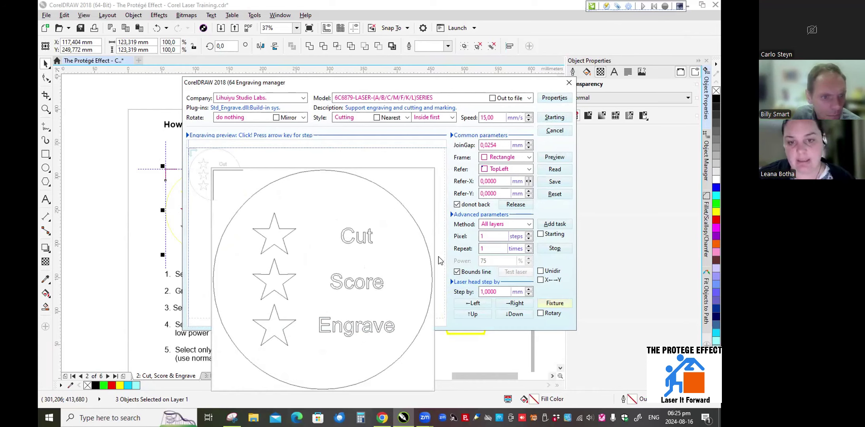
pyautogui.click(546, 132)
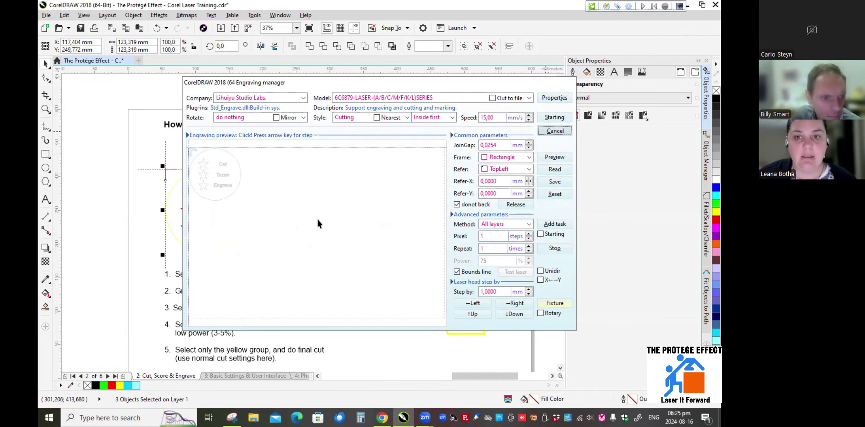
# Select only the yellow group of the circle artwork and examine its enlarged cutting preview
pyautogui.click(176, 179)
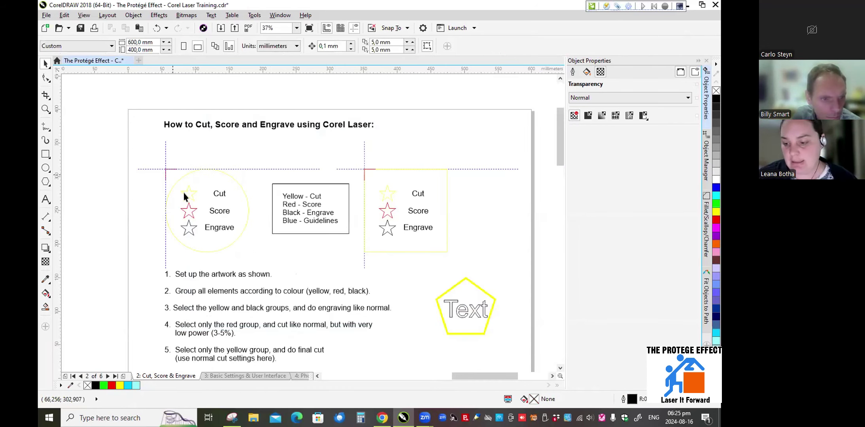
pyautogui.scroll(1, 171, 205)
pyautogui.click(201, 188)
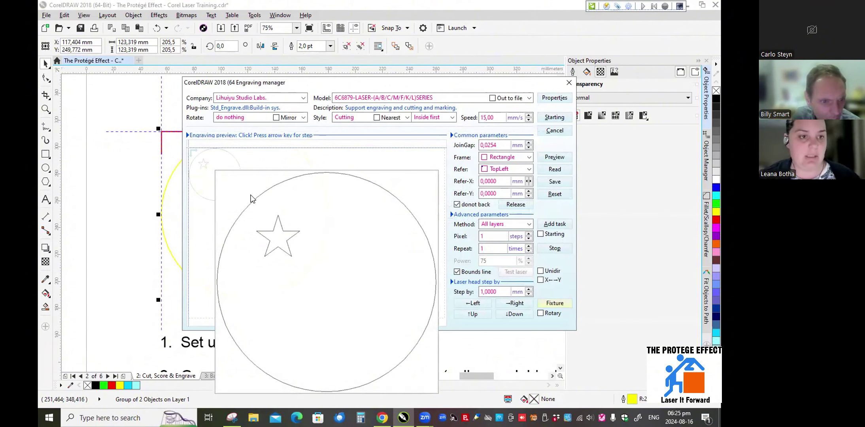
pyautogui.click(544, 131)
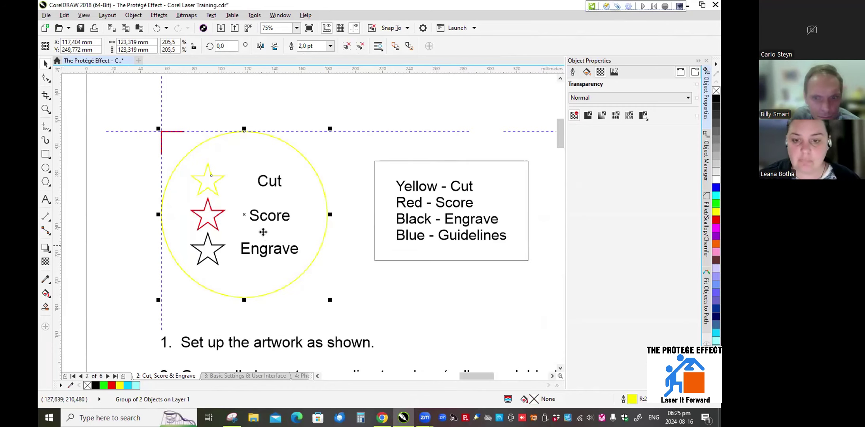
# Return to the Tips & Tricks page and view the text's engraving settings, closing them without starting a job
pyautogui.click(302, 377)
pyautogui.click(275, 378)
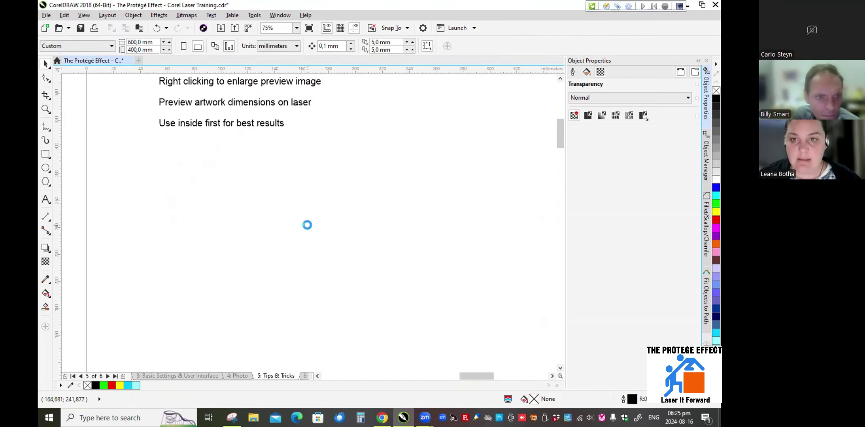
pyautogui.scroll(3, 289, 114)
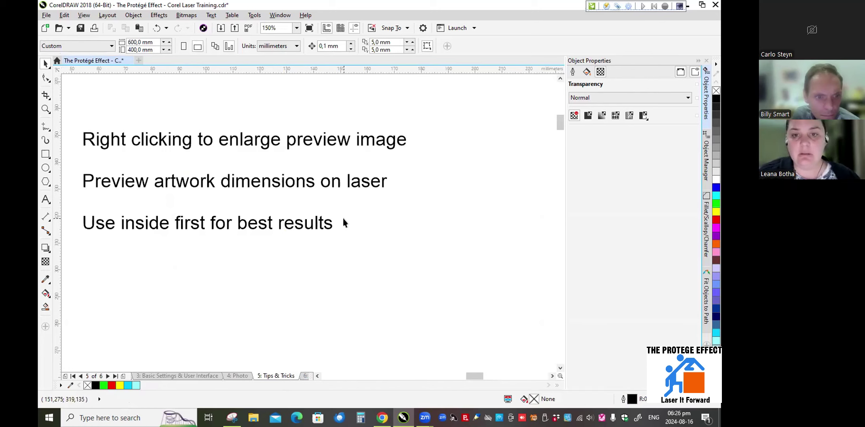
pyautogui.click(202, 185)
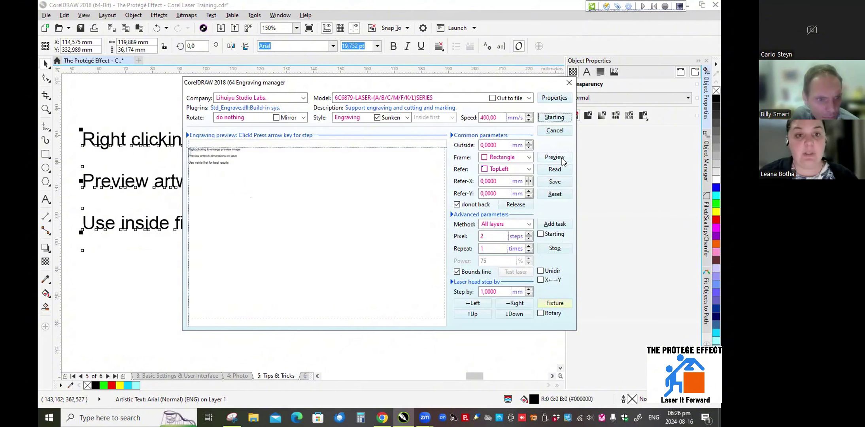
pyautogui.click(555, 130)
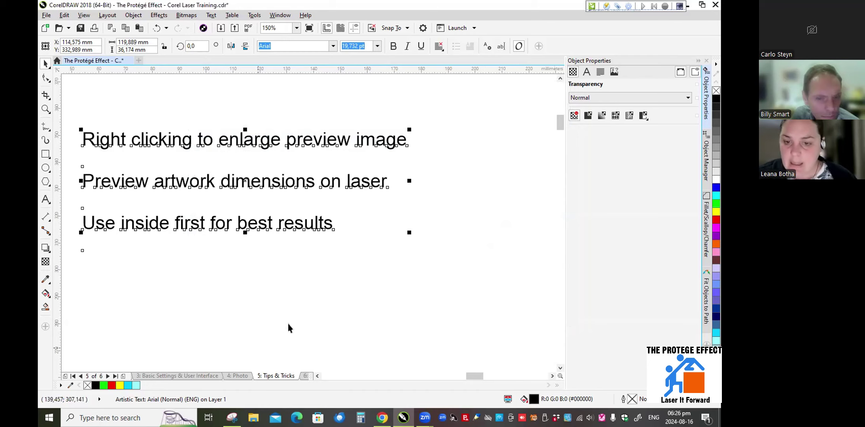
# View the cutting-order options for the tips text, keep Inside first, close the engraving manager and deselect the text
pyautogui.click(161, 234)
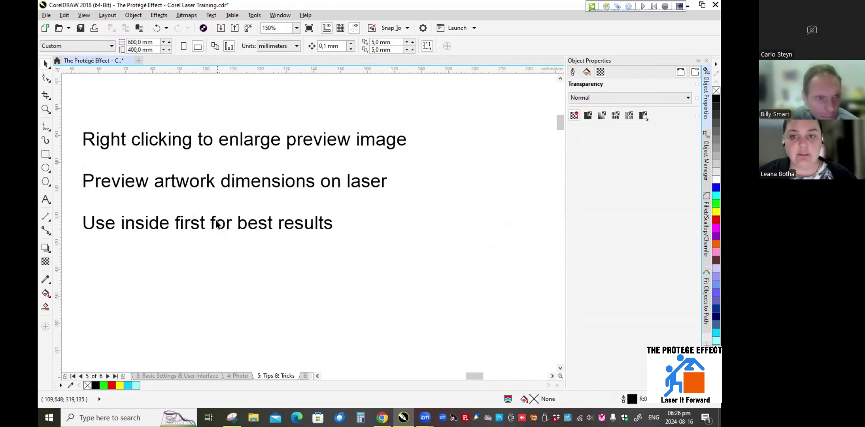
pyautogui.click(253, 227)
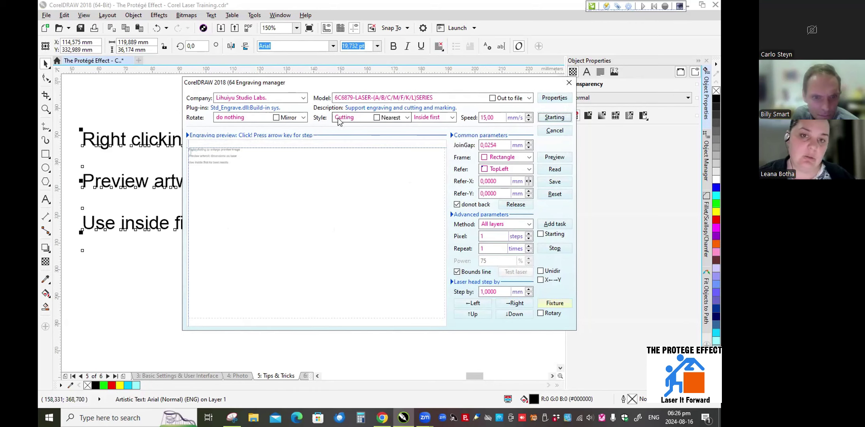
pyautogui.click(453, 118)
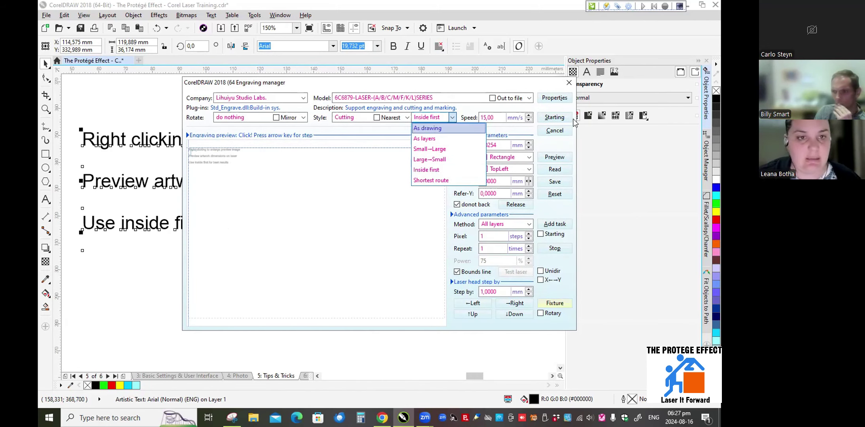
pyautogui.click(542, 133)
pyautogui.click(542, 132)
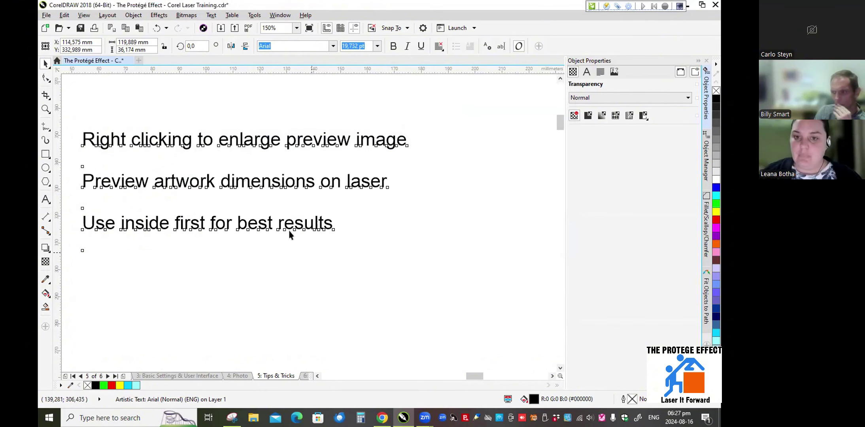
pyautogui.click(335, 267)
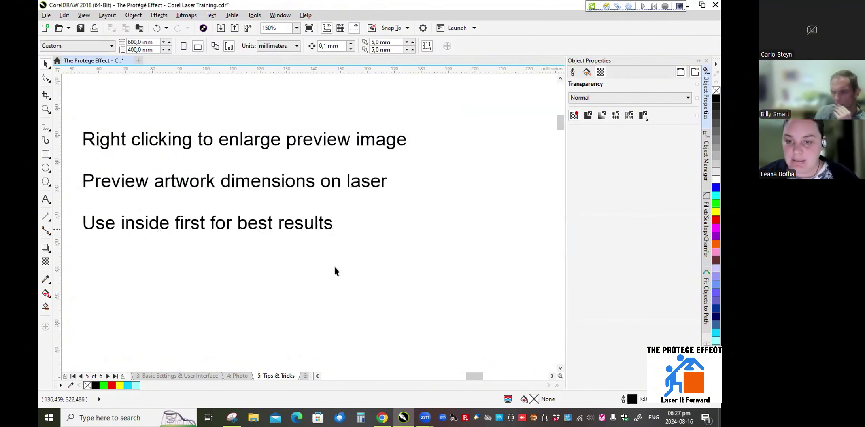
# Go to the Pros & Cons page and view its full list
pyautogui.click(107, 376)
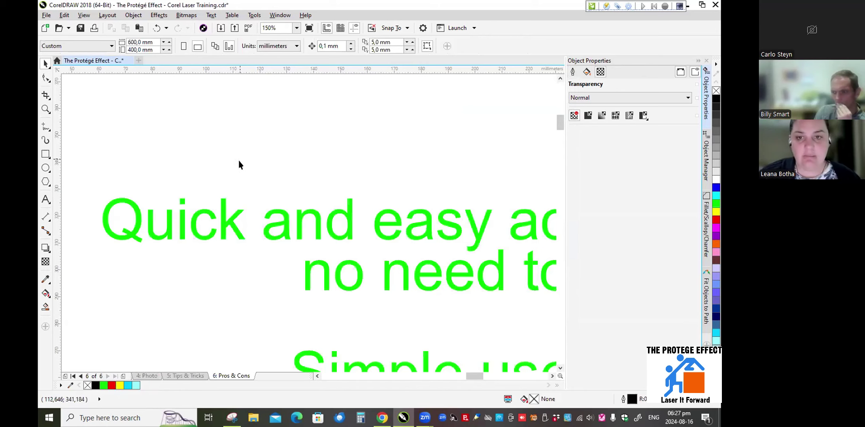
pyautogui.scroll(-5, 239, 164)
pyautogui.scroll(2, 271, 187)
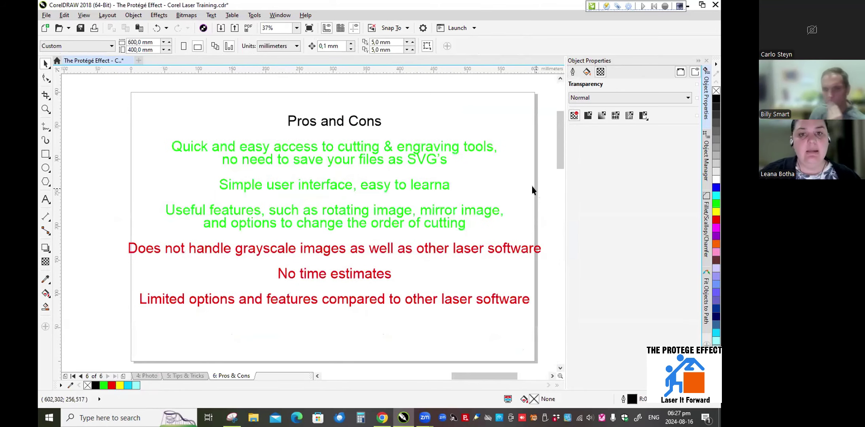
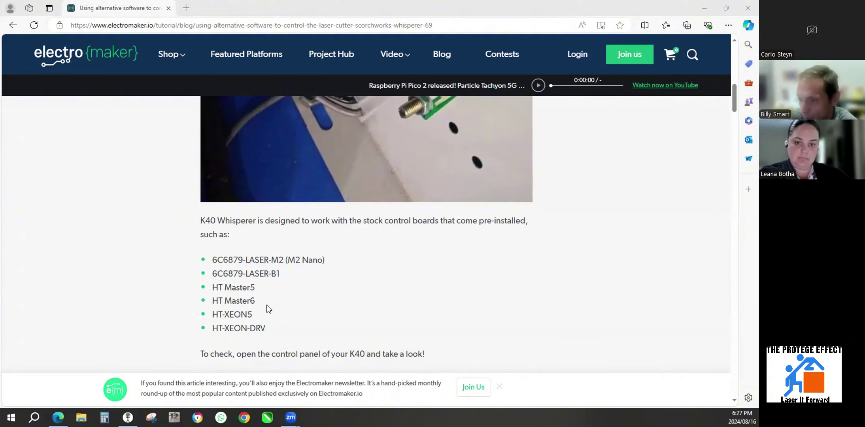
# In the Electromaker article in the browser, highlight the list of control boards supported by K40 Whisperer, and clear the highlight
pyautogui.moveTo(212, 260); pyautogui.dragTo(293, 328)
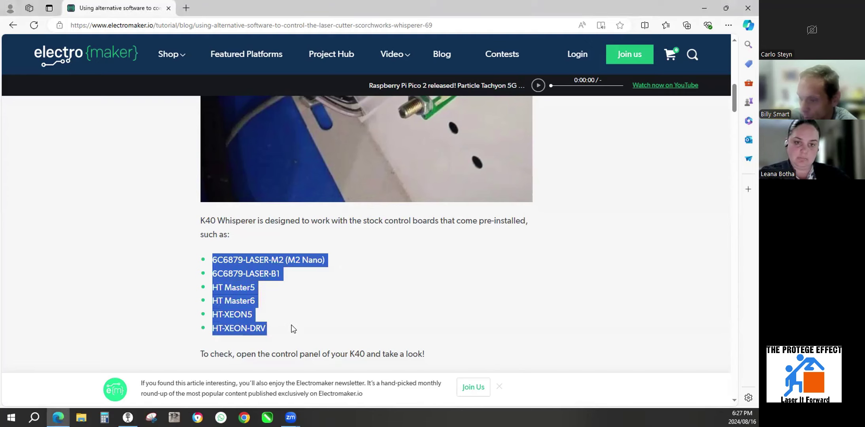
pyautogui.click(313, 333)
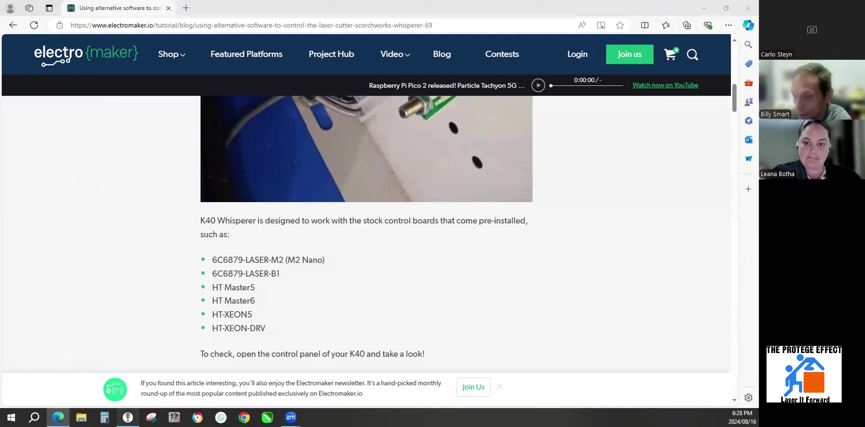
# Switch to K40 Whisperer, limit the design file list to SVG files and open the "belt think of me" design
pyautogui.click(128, 417)
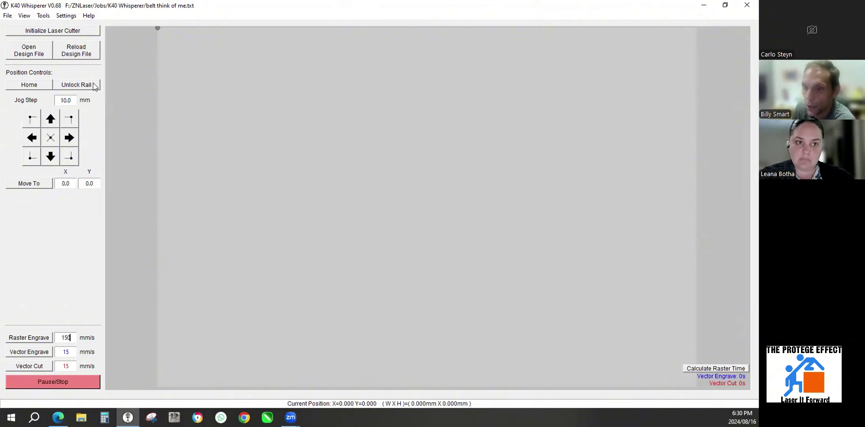
pyautogui.click(7, 16)
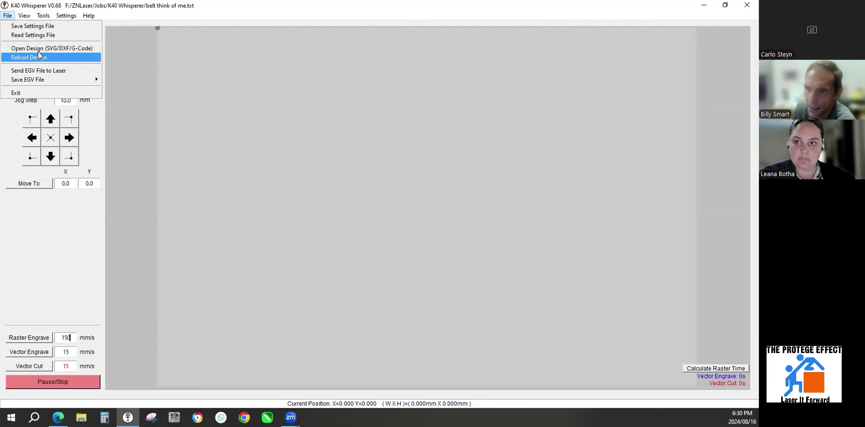
pyautogui.press('Escape')
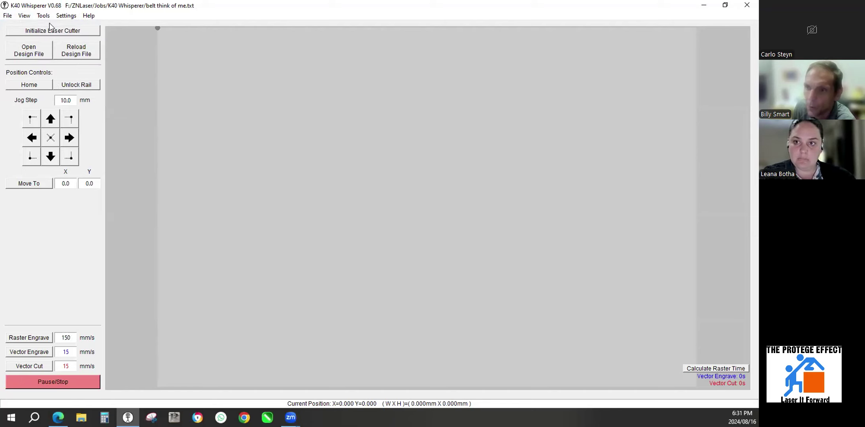
pyautogui.click(34, 53)
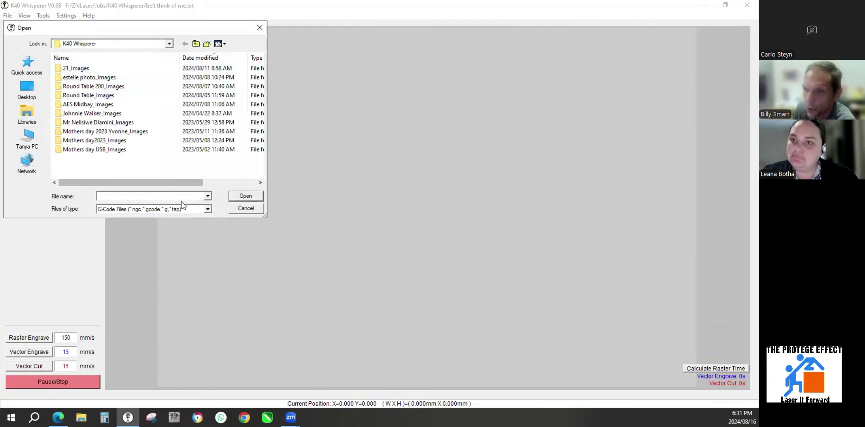
pyautogui.click(202, 210)
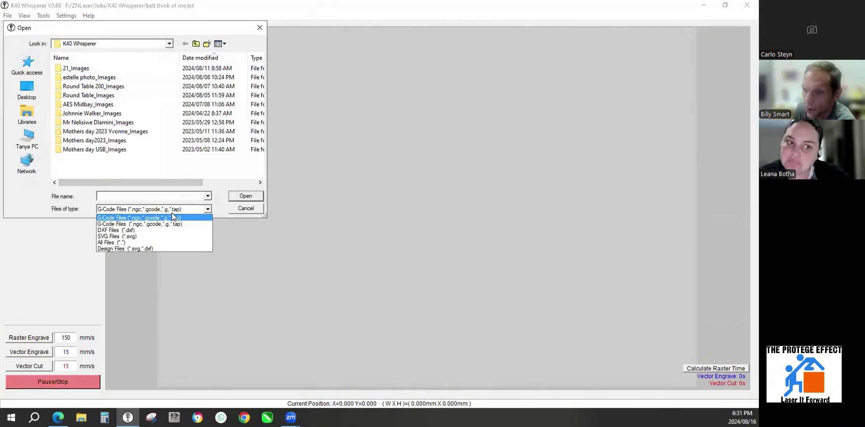
pyautogui.click(112, 237)
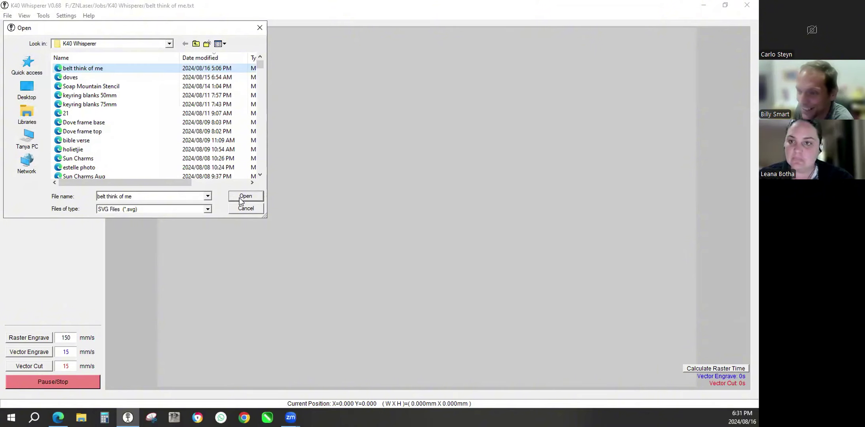
pyautogui.click(239, 197)
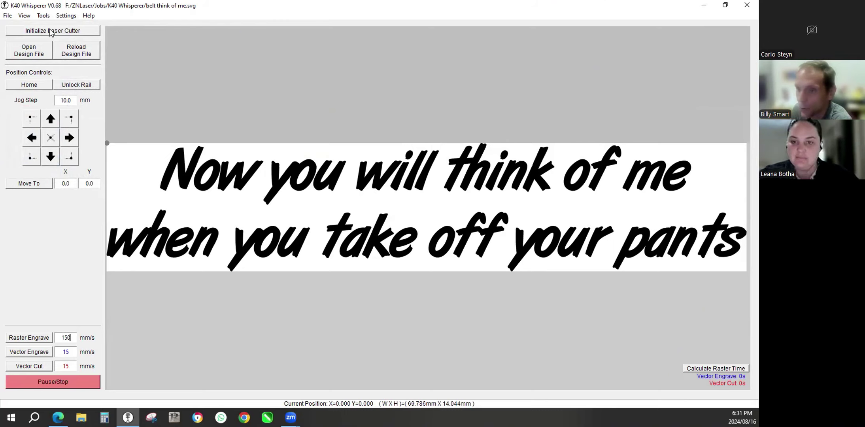
# Turn off Zoom to Design Size to view the belt text on the full laser bed, and turn it back on
pyautogui.click(65, 16)
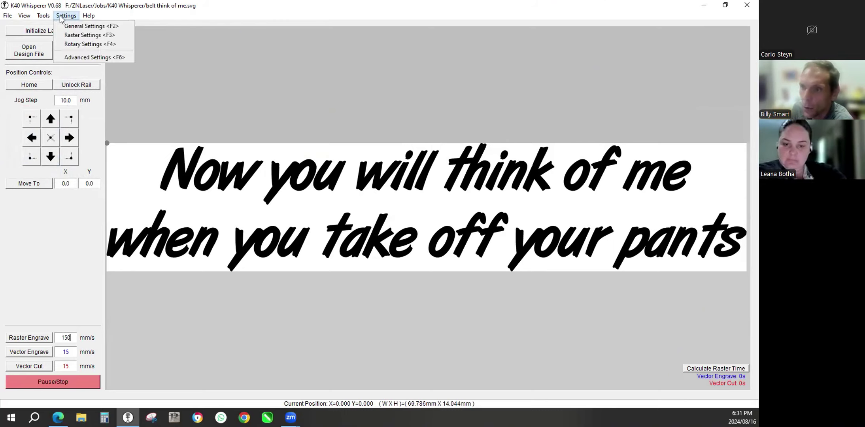
pyautogui.moveTo(43, 16)
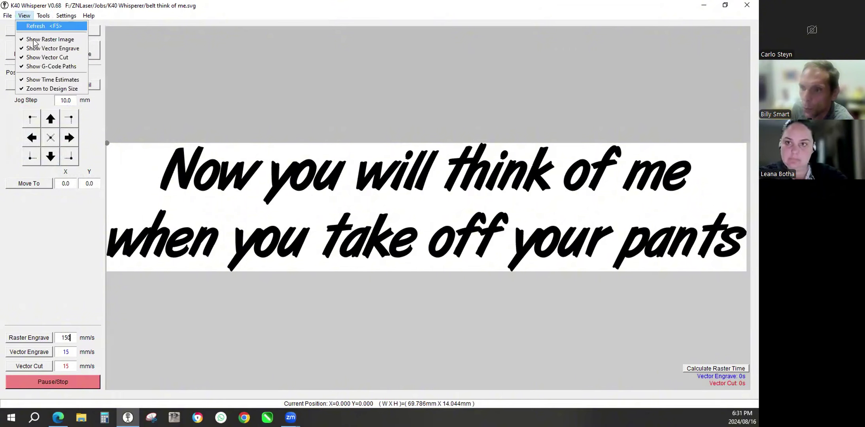
pyautogui.click(52, 88)
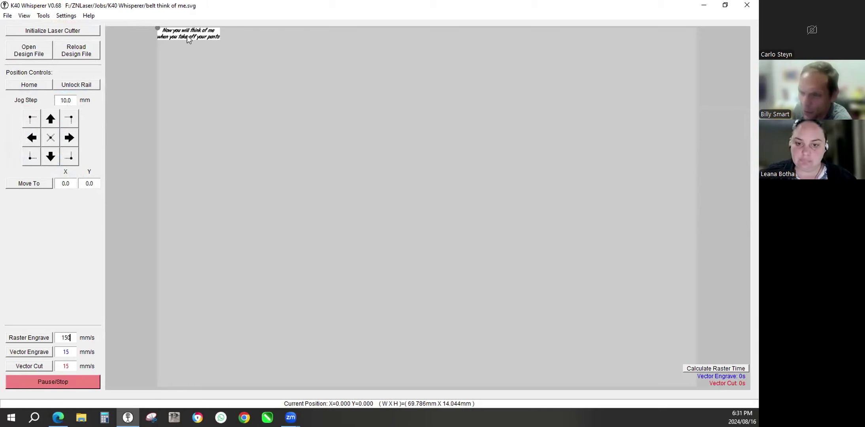
pyautogui.click(24, 16)
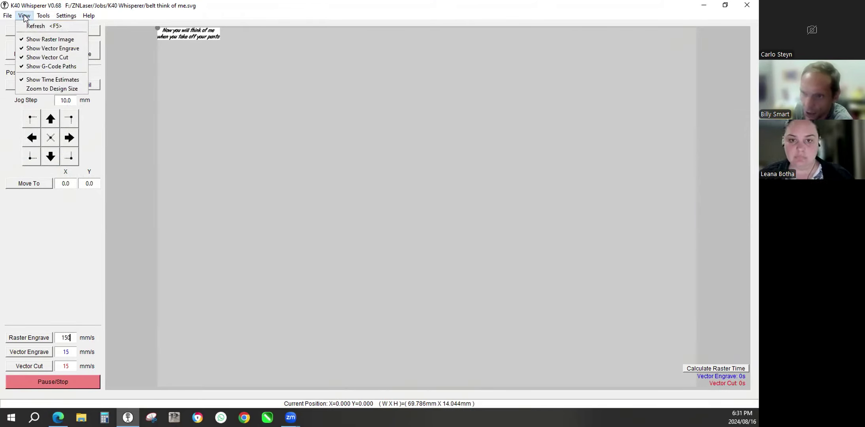
pyautogui.click(33, 89)
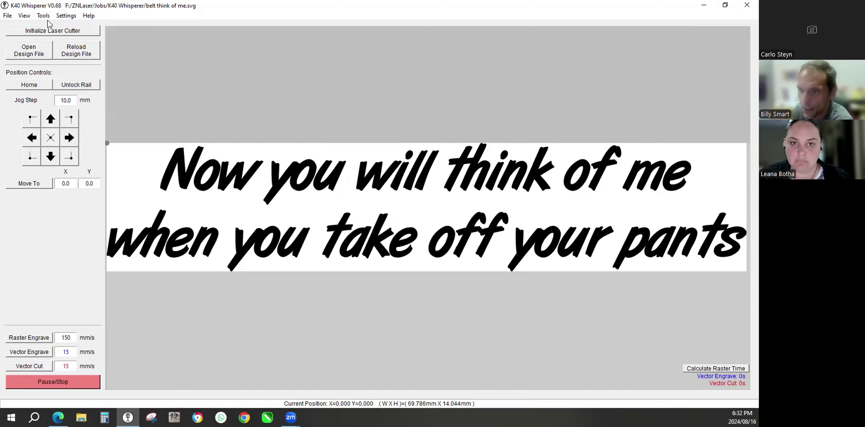
# Check the time-estimate display option and calculate the raster engraving time of the belt text
pyautogui.click(24, 16)
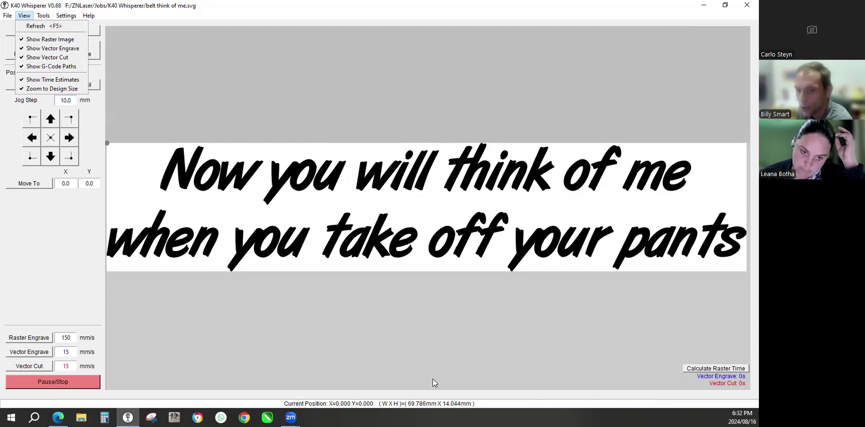
pyautogui.click(717, 370)
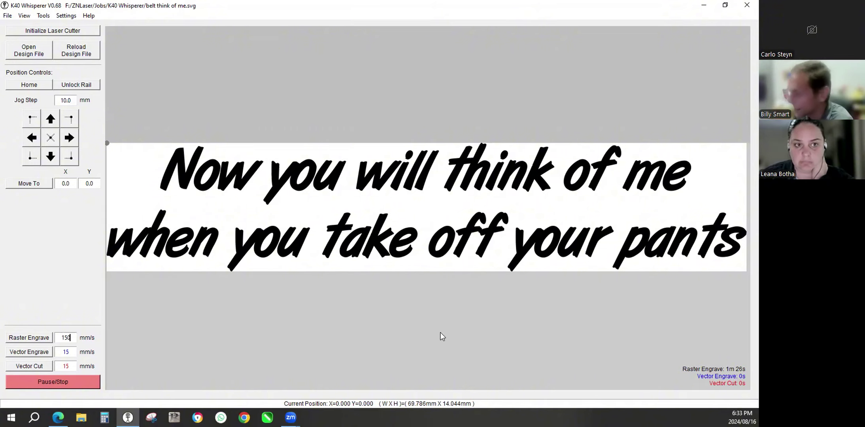
# Open the "Dove frame top" design and calculate its raster engraving time
pyautogui.click(42, 50)
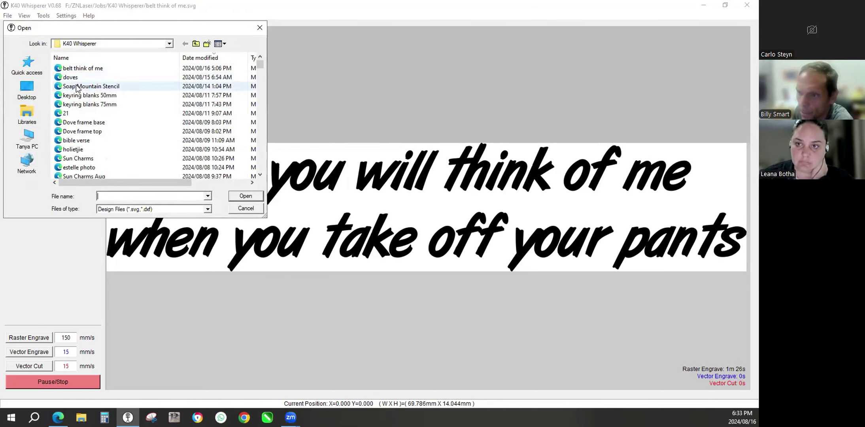
pyautogui.click(82, 131)
pyautogui.click(236, 193)
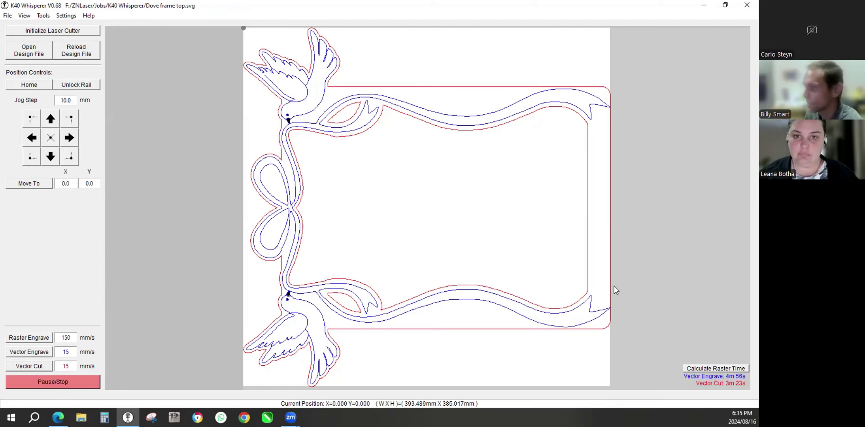
pyautogui.click(701, 369)
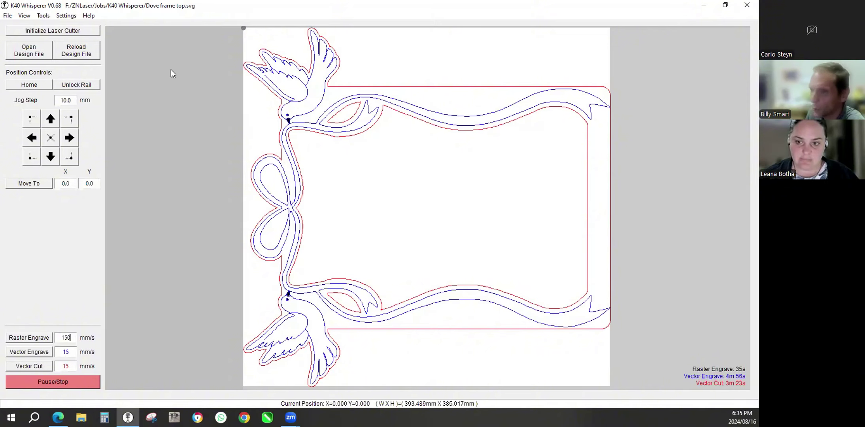
# Show the advanced settings, try Mirror Design and Rotate Design on the dove frame, and leave only Mirror Design on
pyautogui.click(43, 17)
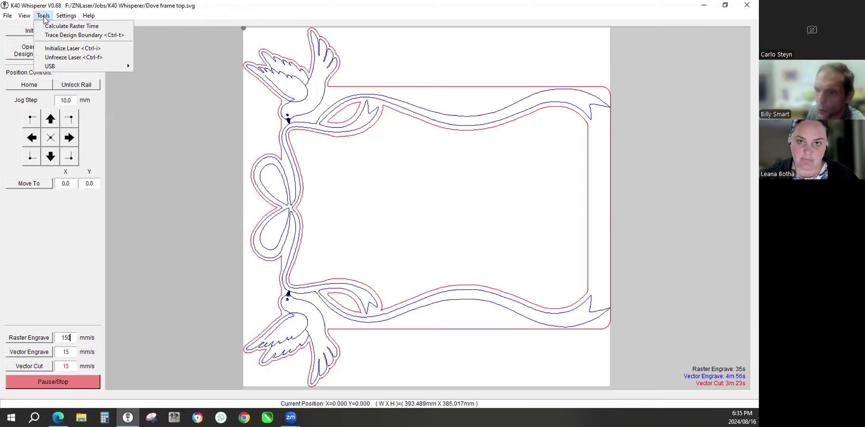
pyautogui.moveTo(64, 19)
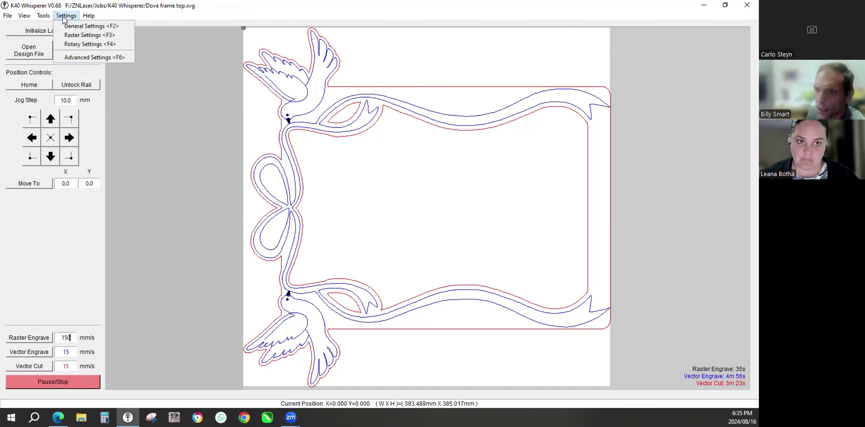
pyautogui.click(80, 59)
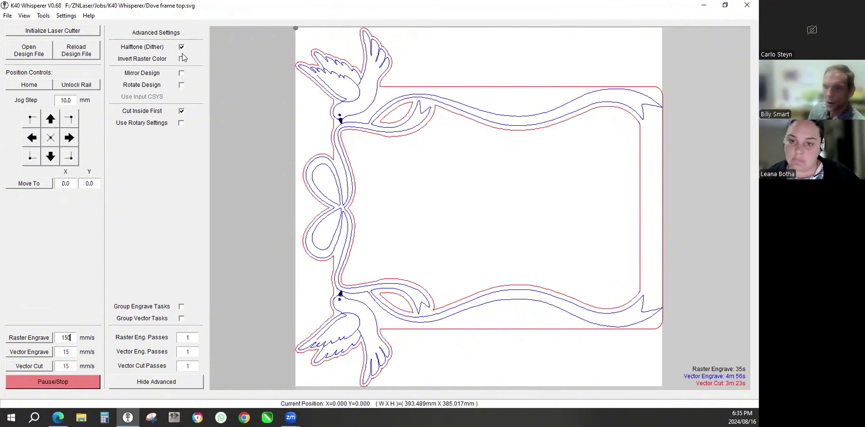
pyautogui.click(182, 74)
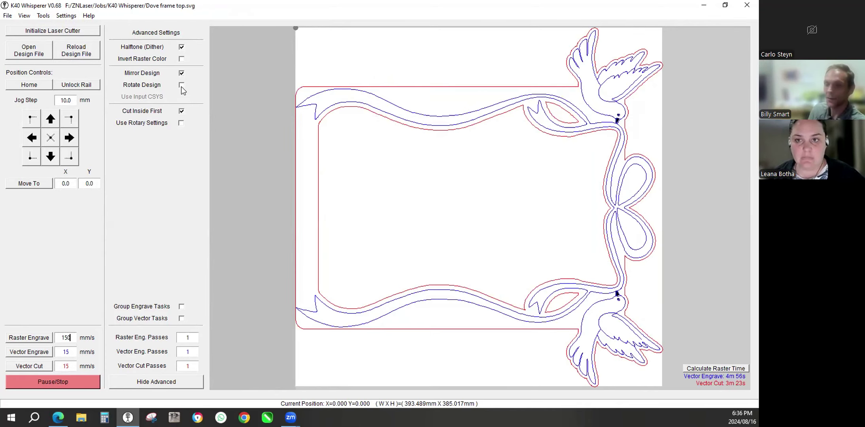
pyautogui.click(181, 74)
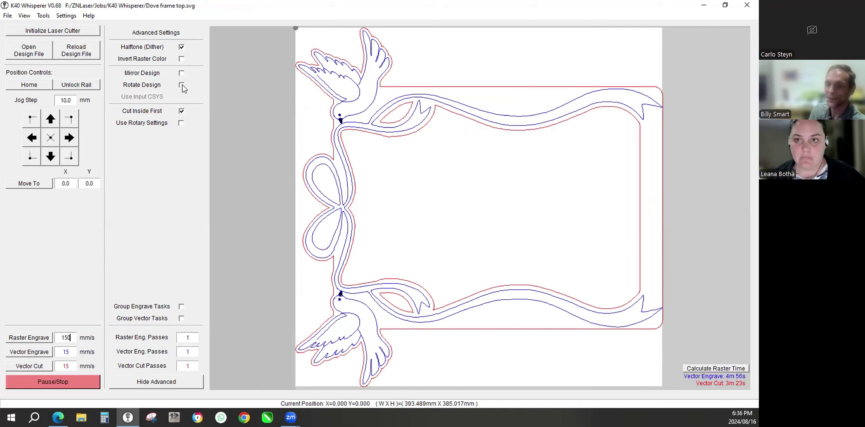
pyautogui.click(182, 85)
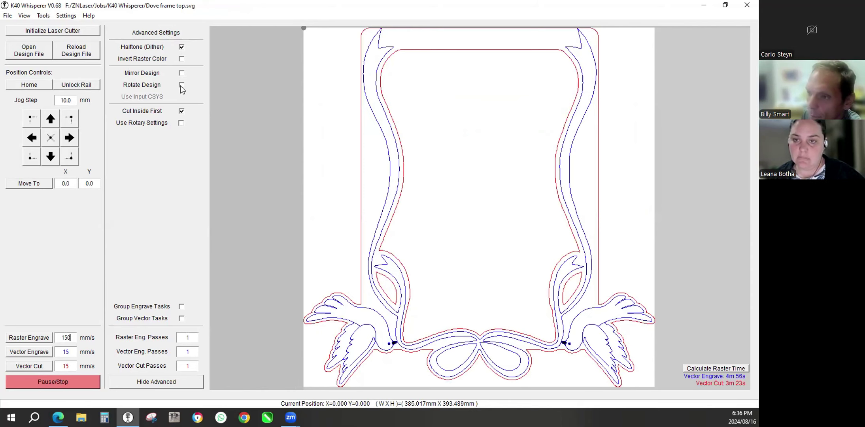
pyautogui.click(181, 85)
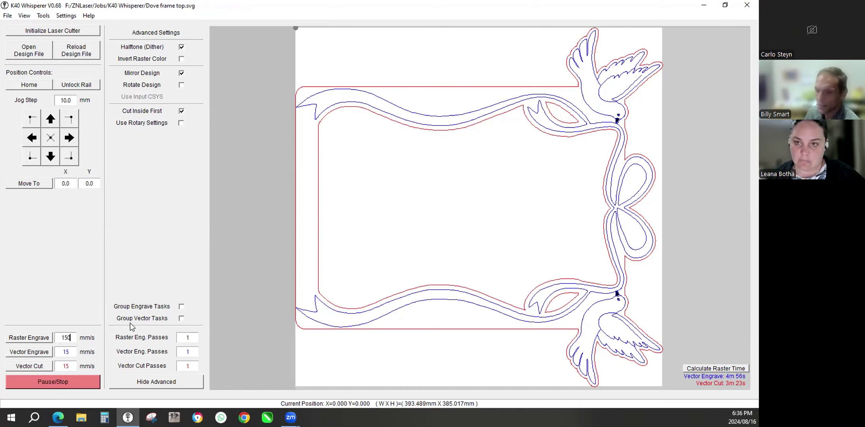
# Save the general settings to the configuration file, replacing the existing one, and close the settings
pyautogui.click(66, 17)
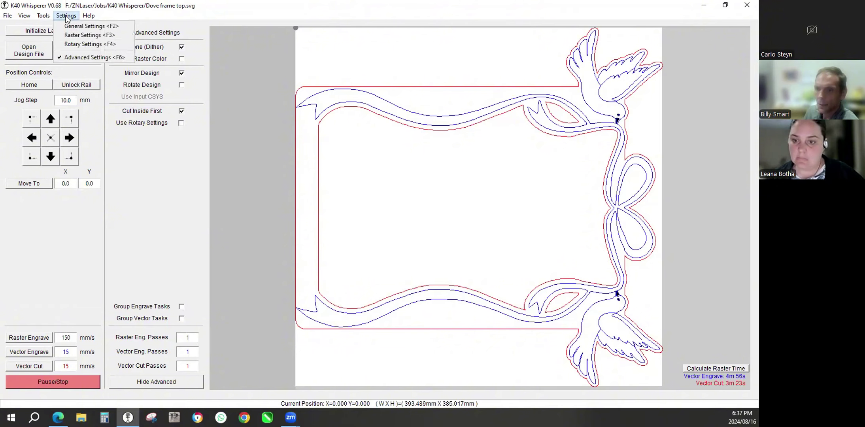
pyautogui.click(83, 26)
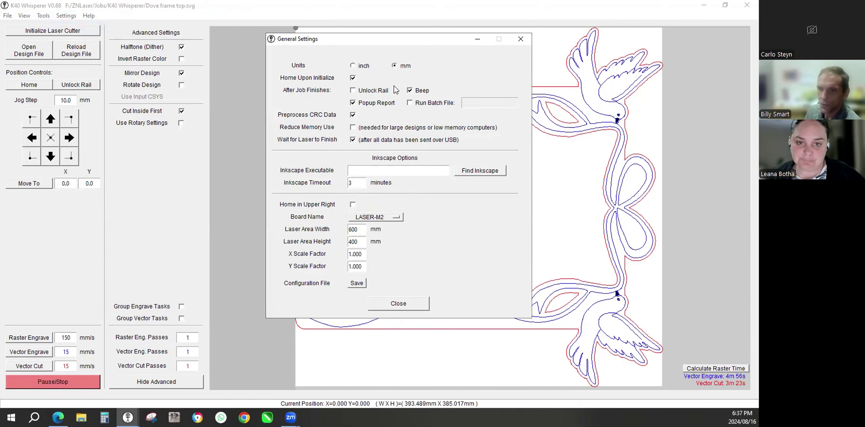
pyautogui.click(352, 283)
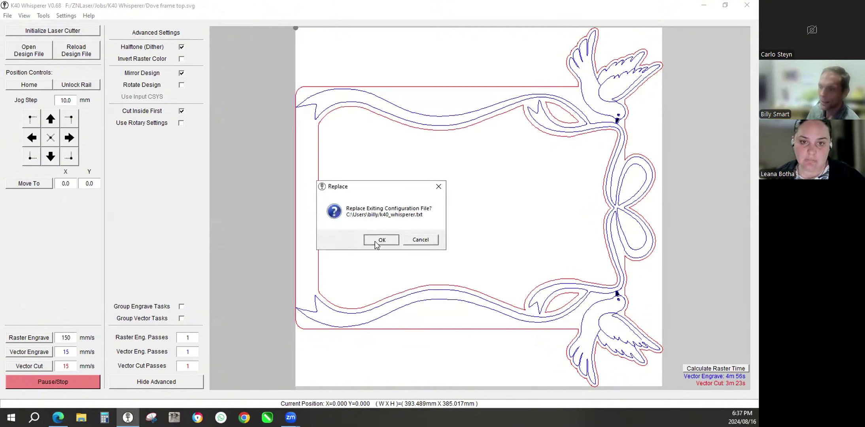
pyautogui.click(375, 241)
pyautogui.click(396, 305)
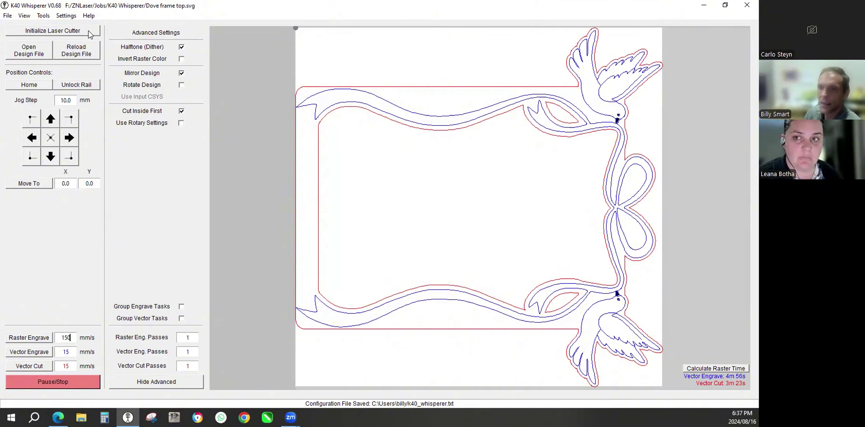
# View the board name options in the general settings, keep LASER-M2 and close the settings
pyautogui.click(66, 16)
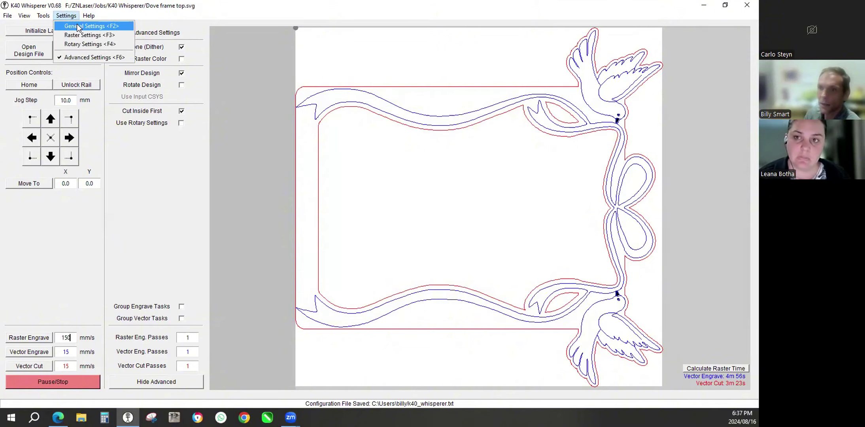
pyautogui.click(78, 26)
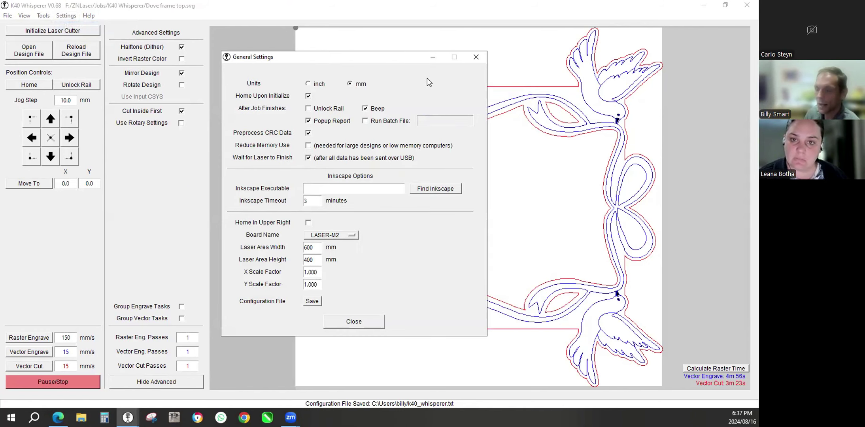
pyautogui.click(352, 236)
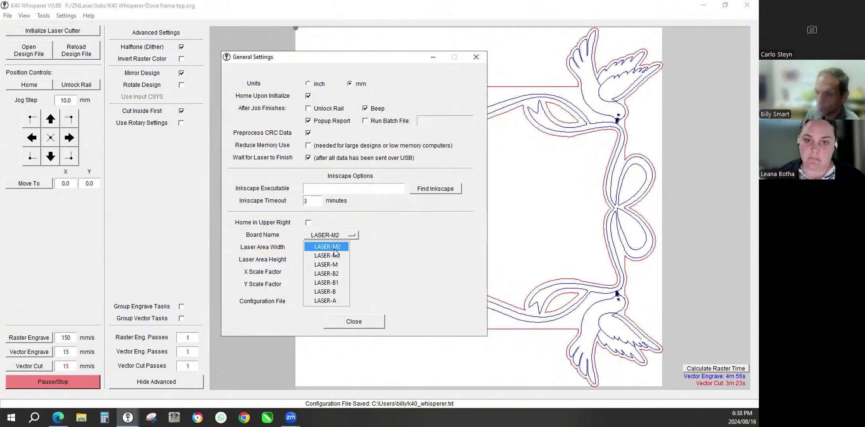
pyautogui.click(335, 249)
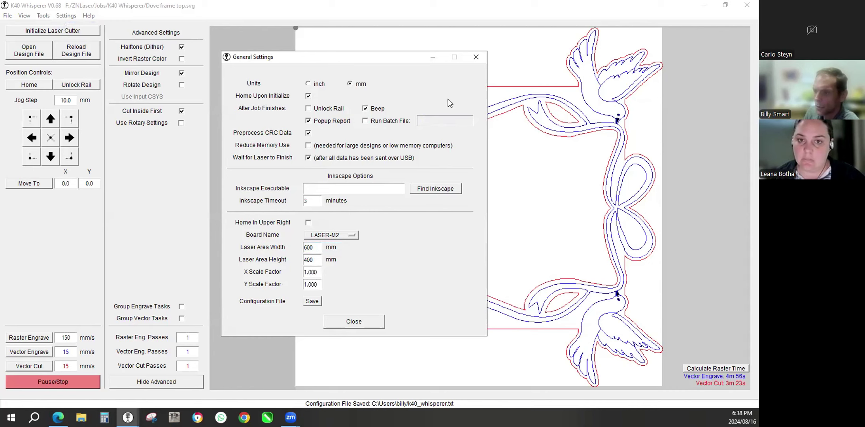
pyautogui.click(476, 56)
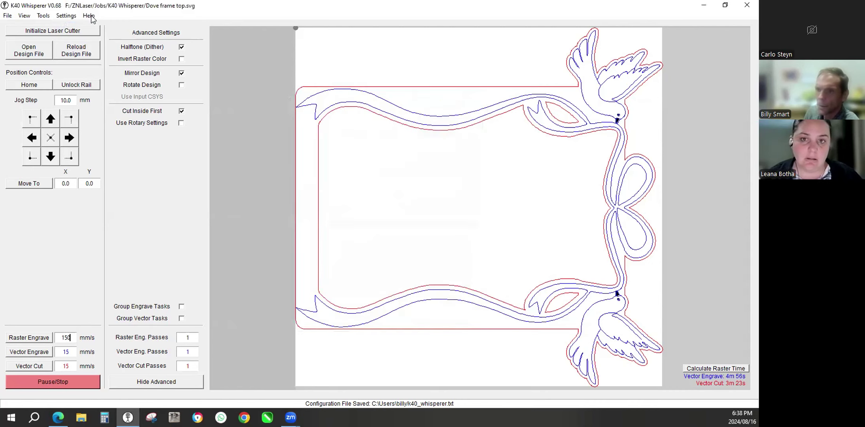
# Open the raster settings, move the dialog clear of the dove frame design, and close the settings
pyautogui.click(65, 16)
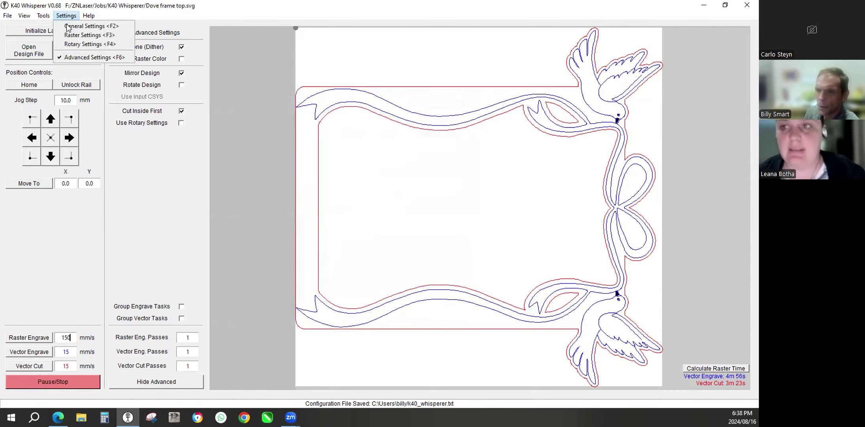
pyautogui.click(78, 35)
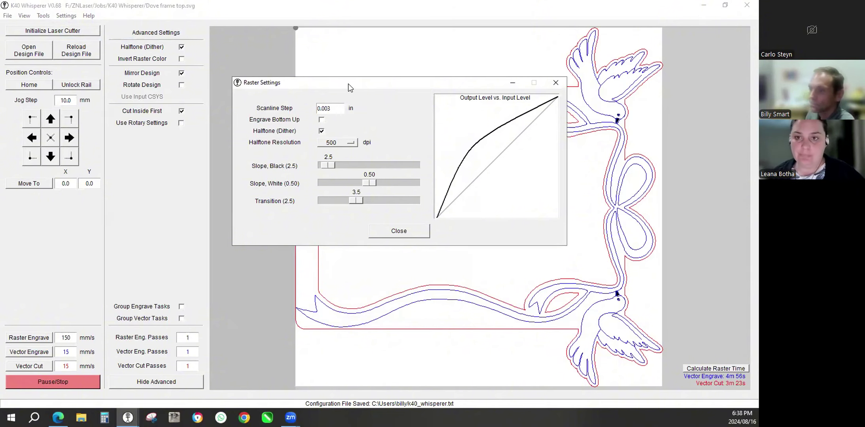
pyautogui.moveTo(345, 84); pyautogui.dragTo(330, 74)
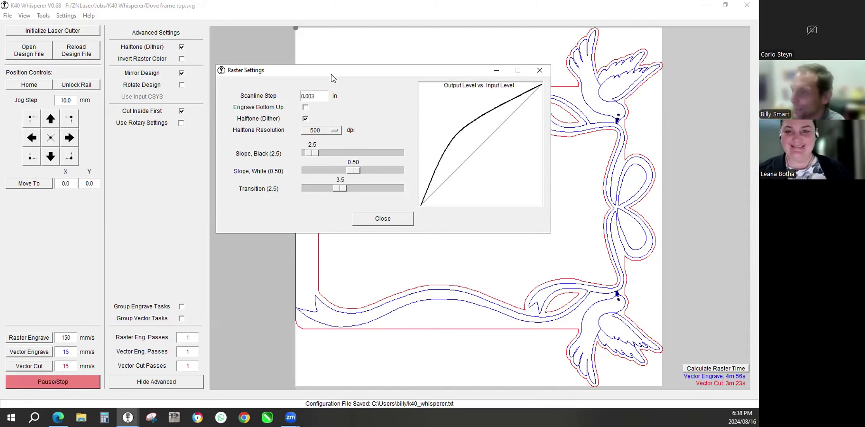
pyautogui.moveTo(332, 66); pyautogui.dragTo(334, 45)
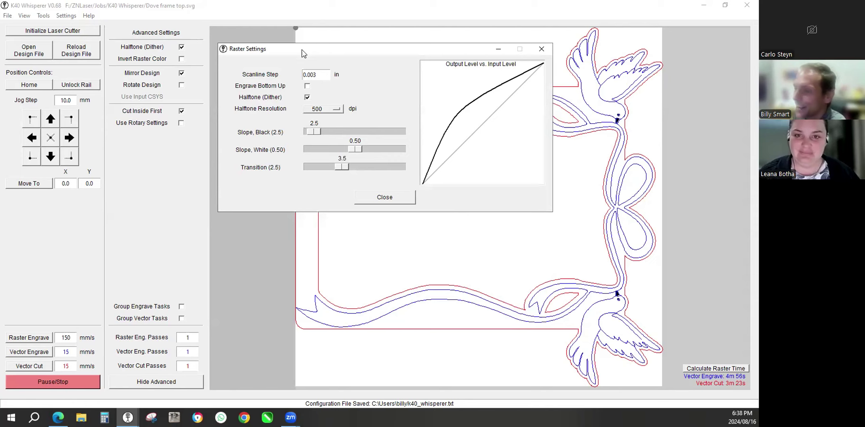
pyautogui.click(541, 48)
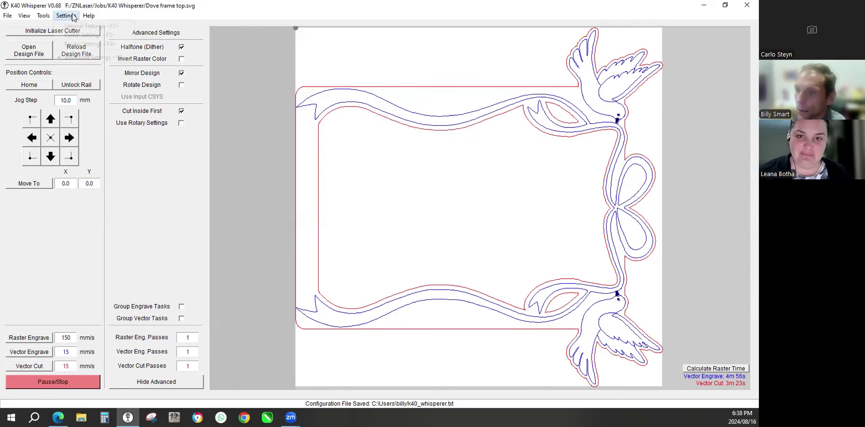
# Reopen the raster settings and examine the scanline step
pyautogui.click(89, 15)
pyautogui.moveTo(66, 18)
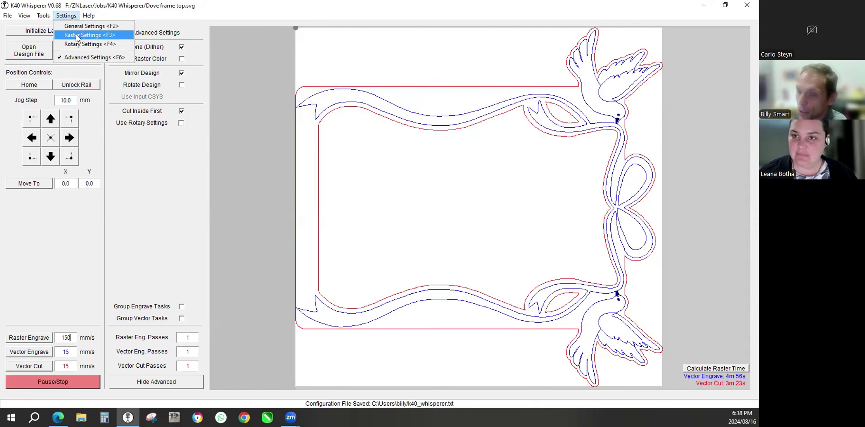
pyautogui.click(76, 34)
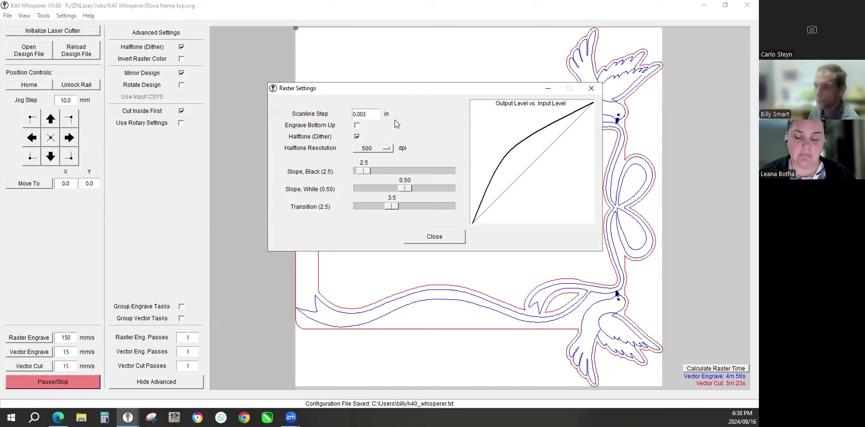
pyautogui.click(373, 112)
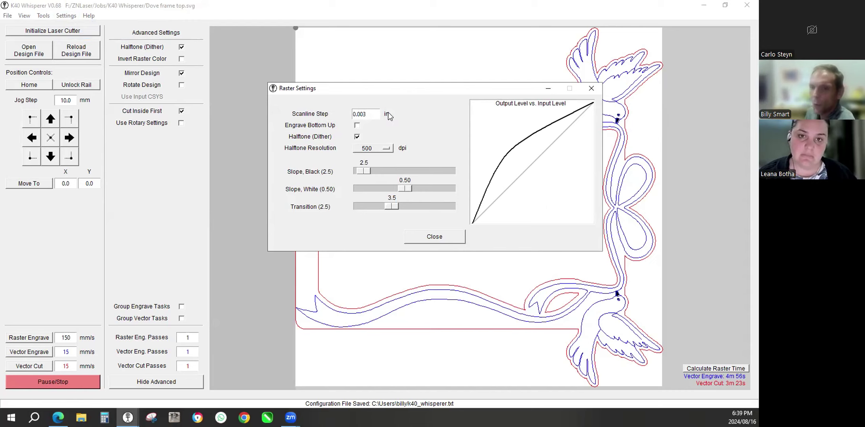
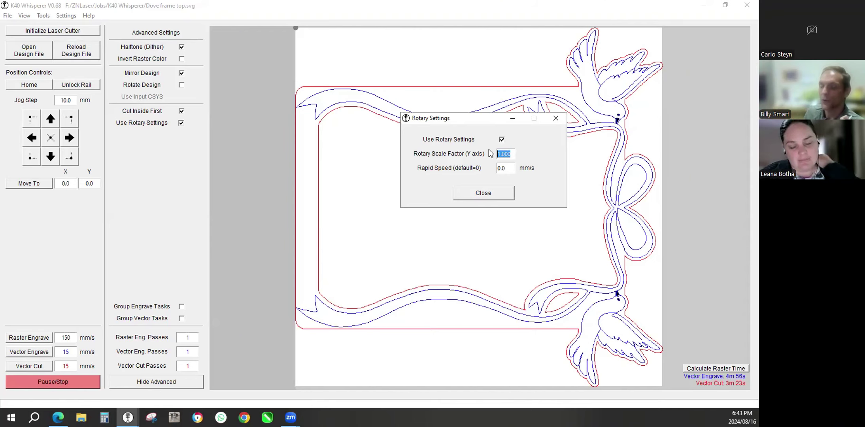
# Turn off Use Rotary Settings in the rotary settings and close them
pyautogui.moveTo(487, 117); pyautogui.dragTo(452, 104)
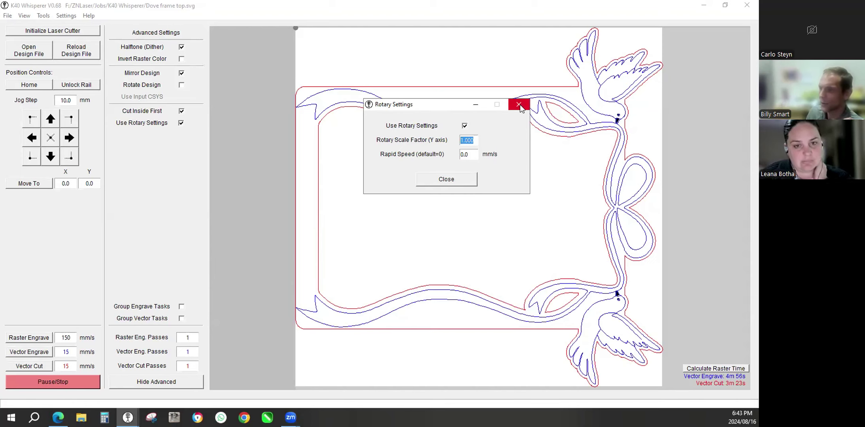
pyautogui.click(465, 127)
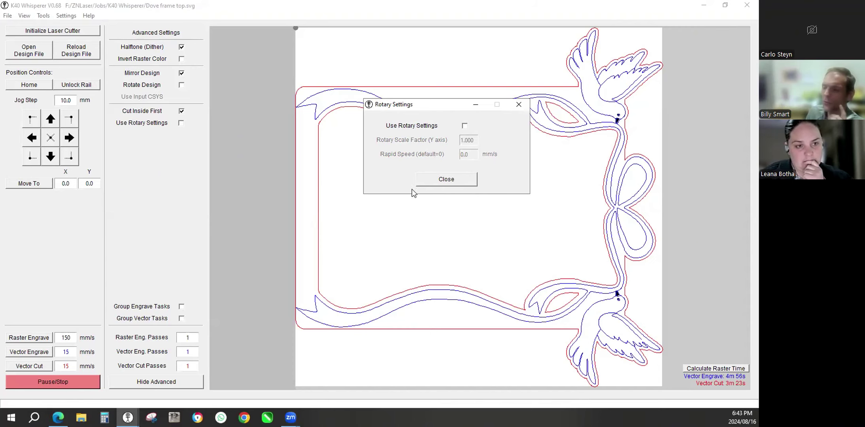
pyautogui.click(446, 180)
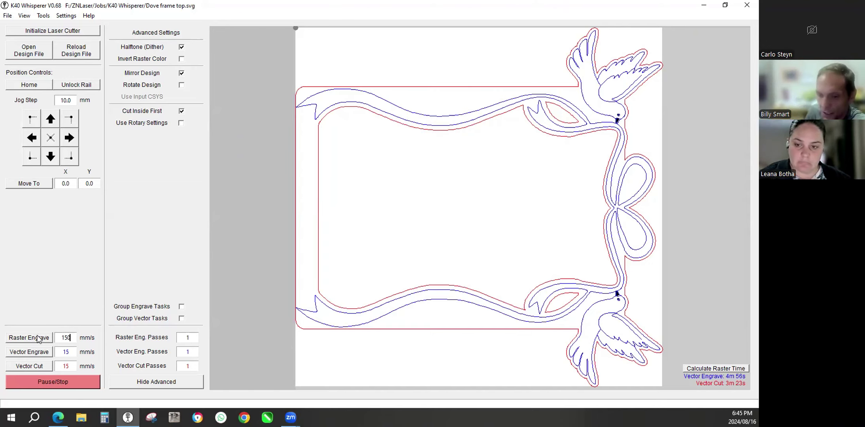
# Try to start the vector engraving, dismiss the job message, and initialize the laser cutter
pyautogui.click(33, 351)
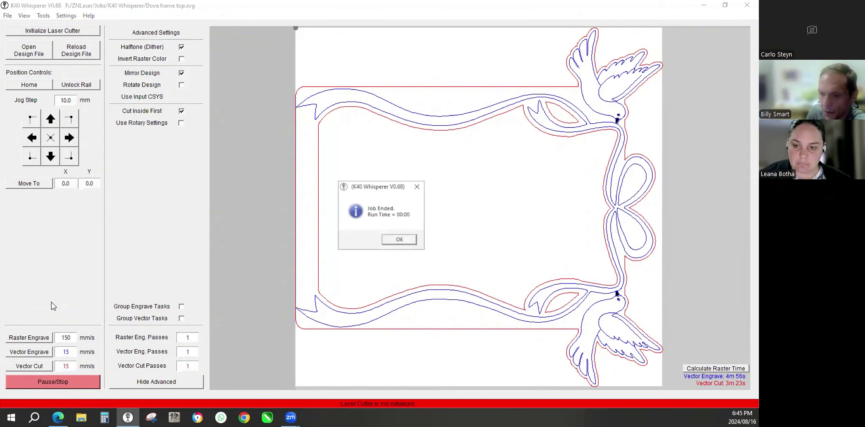
pyautogui.click(394, 242)
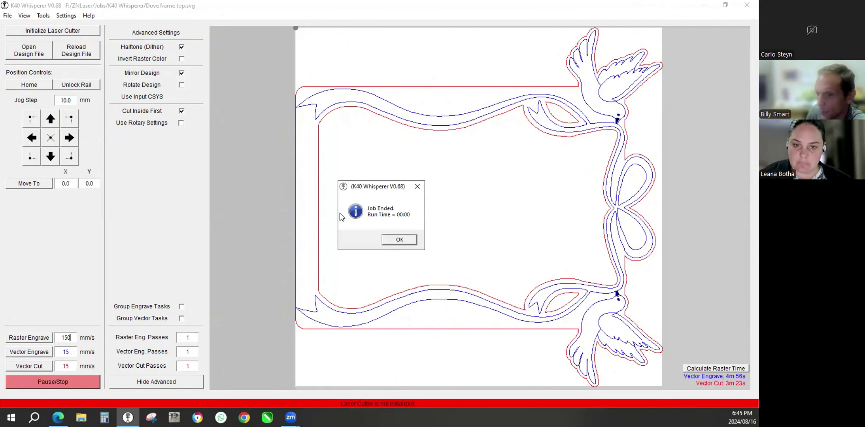
pyautogui.click(44, 35)
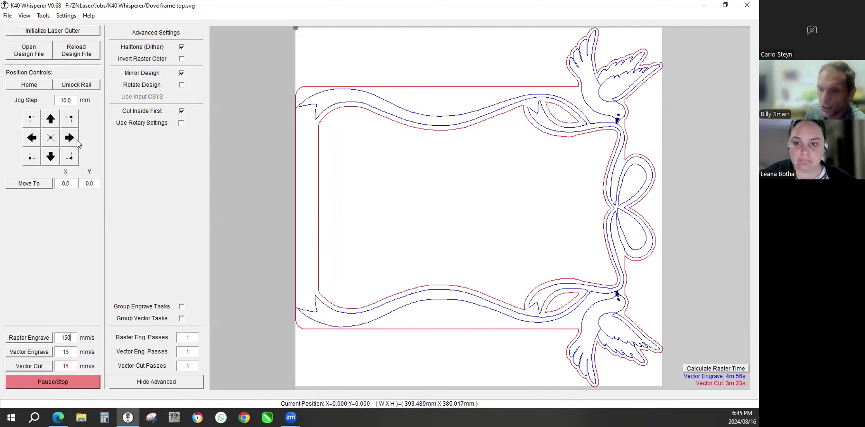
# Jog the laser head right, back left and down in 10 mm steps, and unlock the rail
pyautogui.click(65, 139)
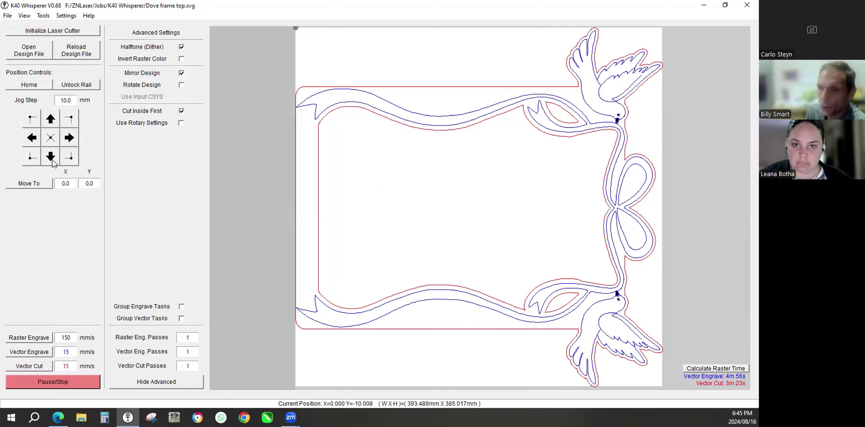
pyautogui.click(32, 137)
pyautogui.click(57, 156)
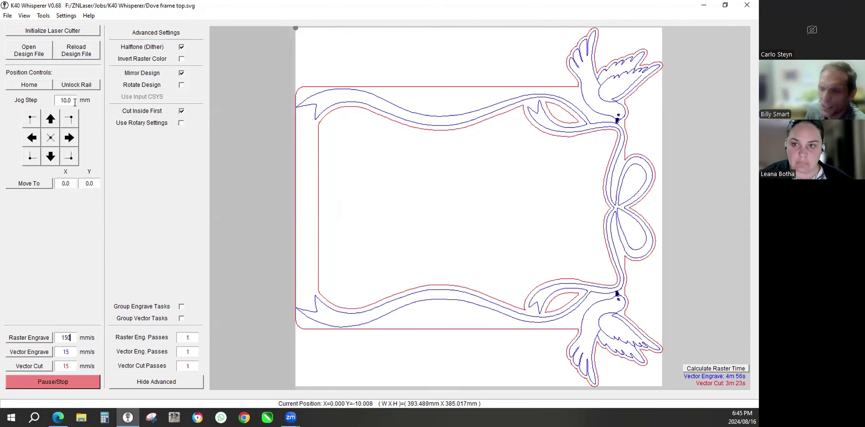
pyautogui.moveTo(74, 100); pyautogui.dragTo(57, 105)
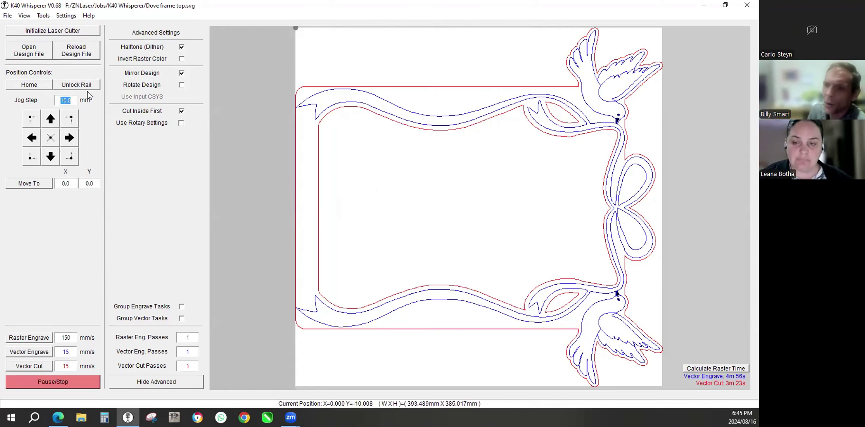
pyautogui.click(71, 85)
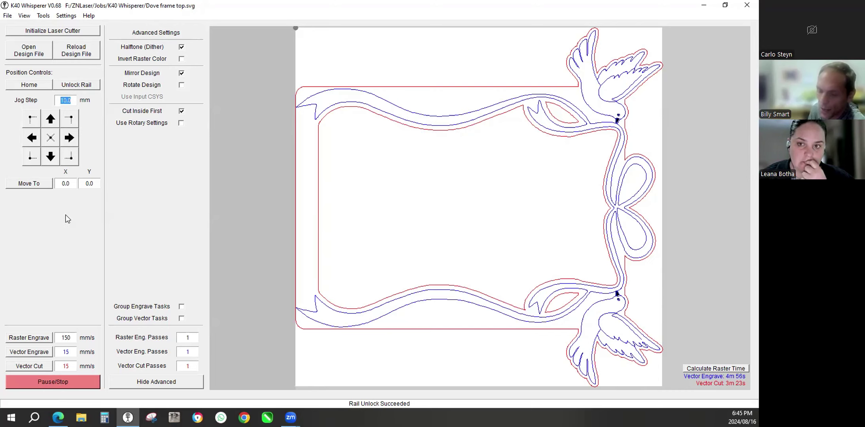
# Set the Move To position to X 200 and Y -250, and move the laser head there
pyautogui.doubleClick(71, 185)
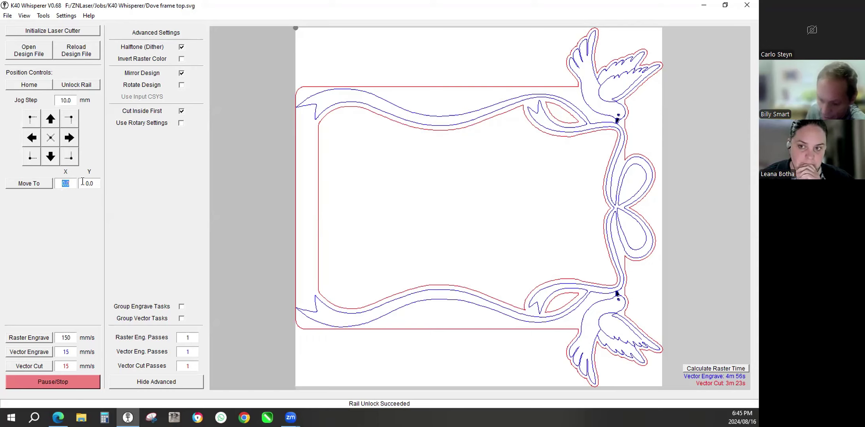
pyautogui.write('2')
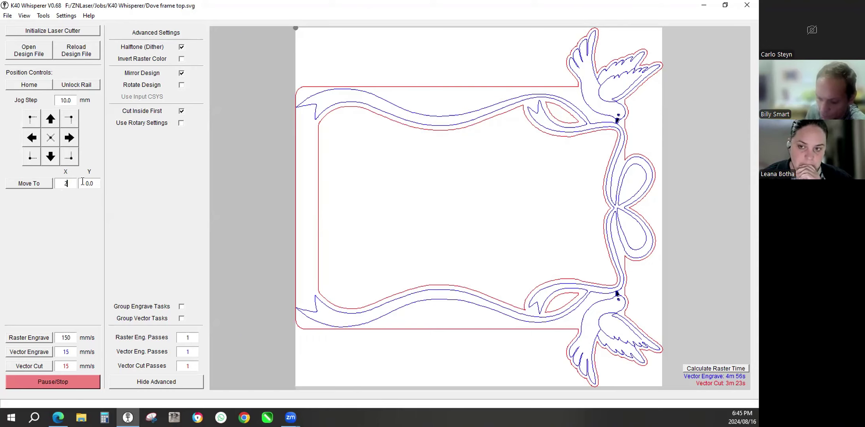
pyautogui.write('00')
pyautogui.moveTo(96, 180); pyautogui.dragTo(53, 182)
pyautogui.write('-')
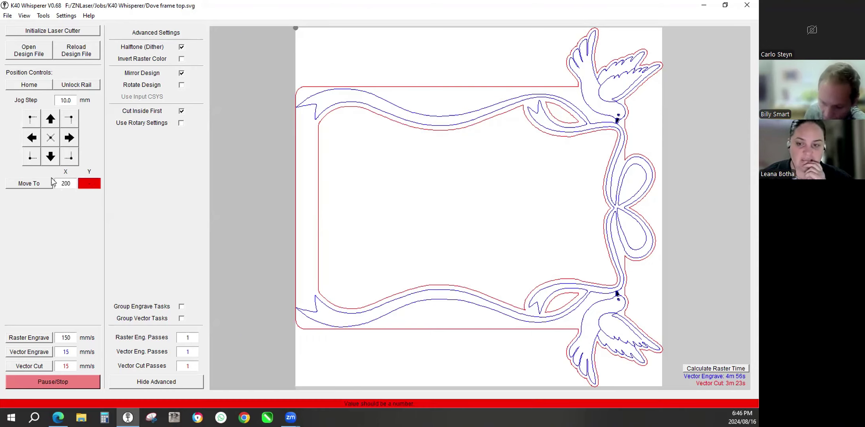
pyautogui.write('250')
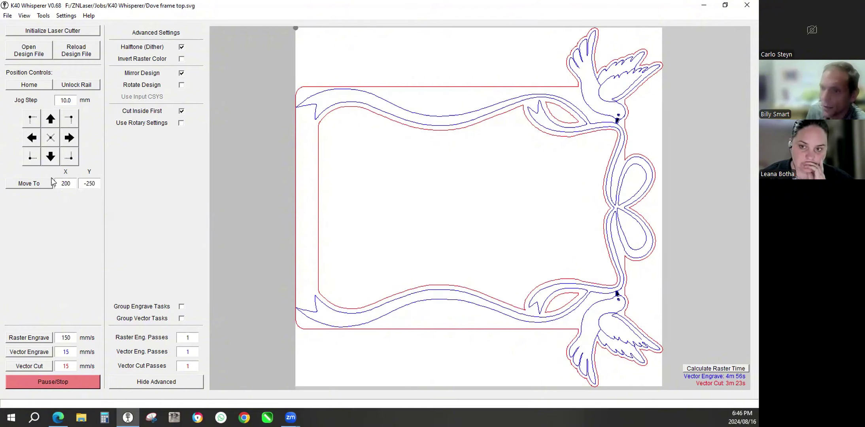
pyautogui.moveTo(70, 184); pyautogui.dragTo(67, 184)
pyautogui.click(26, 184)
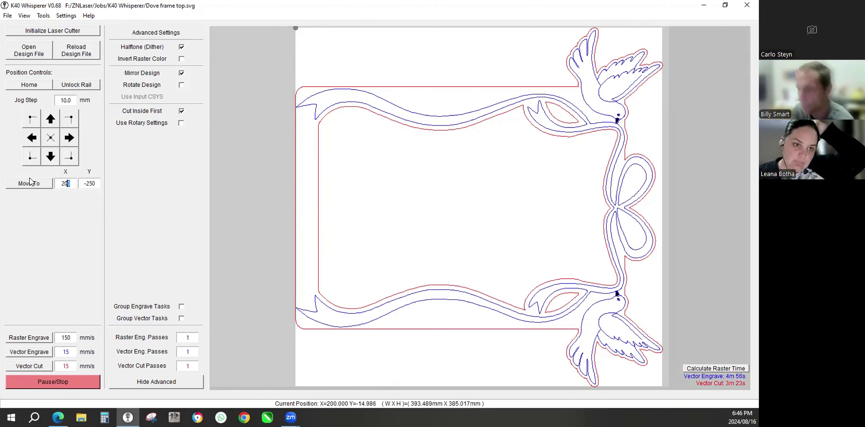
pyautogui.click(96, 184)
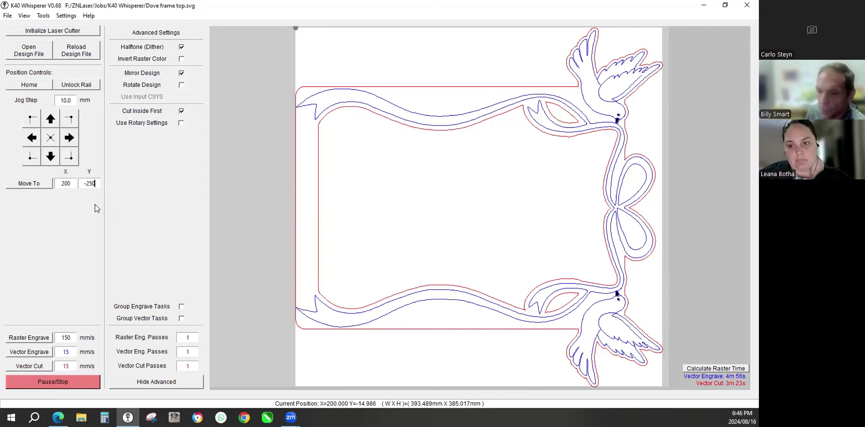
# Start the dove frame's vector engraving, pause and abort the job, and reinitialize the laser cutter
pyautogui.click(33, 351)
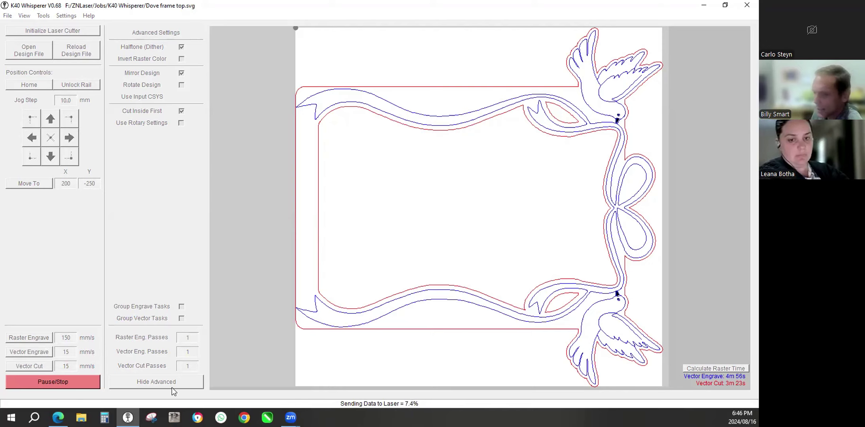
pyautogui.click(64, 382)
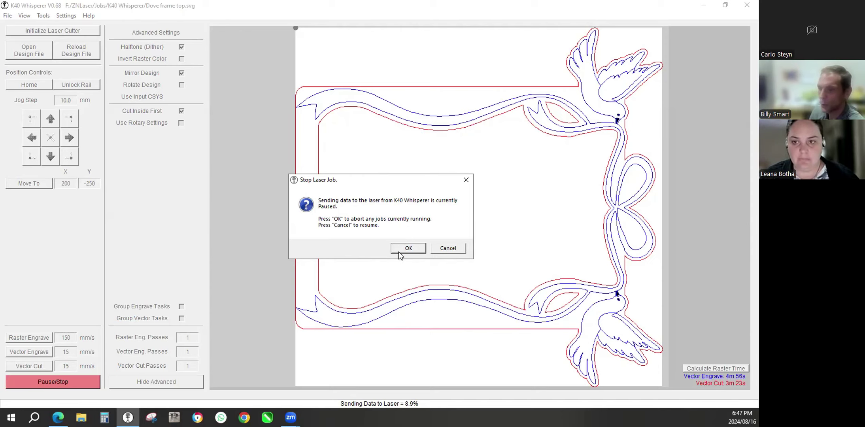
pyautogui.click(442, 247)
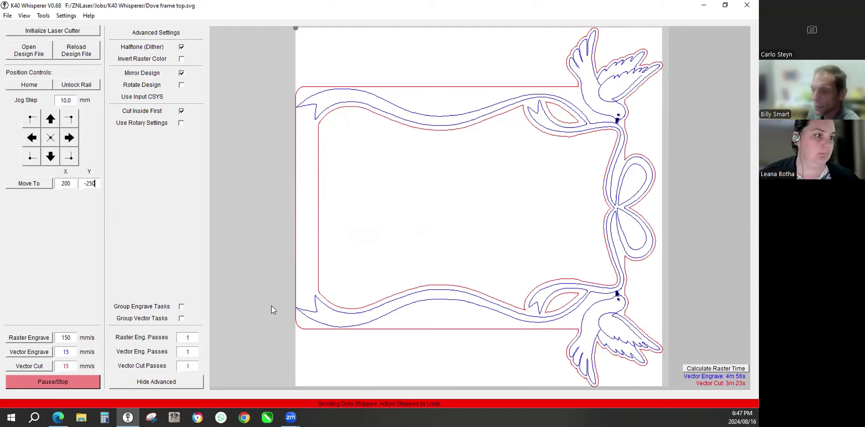
pyautogui.click(67, 31)
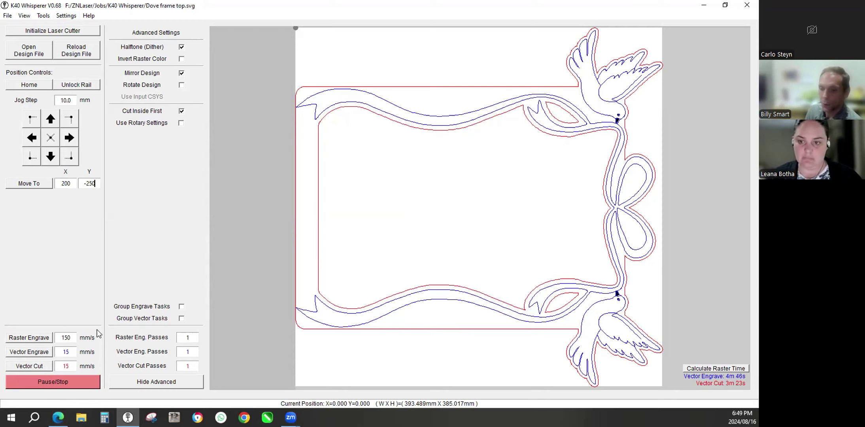
# Turn Group Engrave Tasks on to show the combined raster and vector engrave, and turn it back off
pyautogui.click(180, 307)
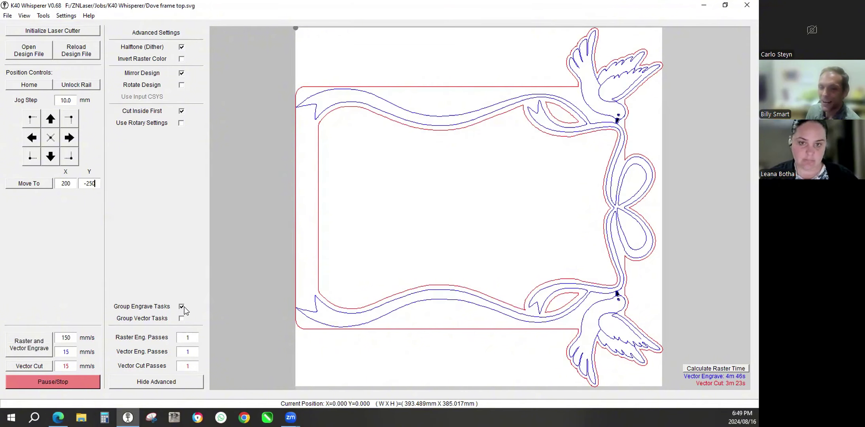
pyautogui.click(181, 306)
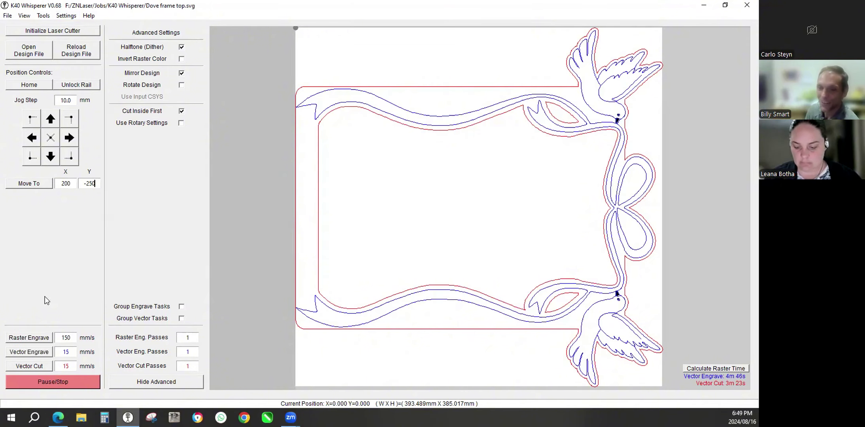